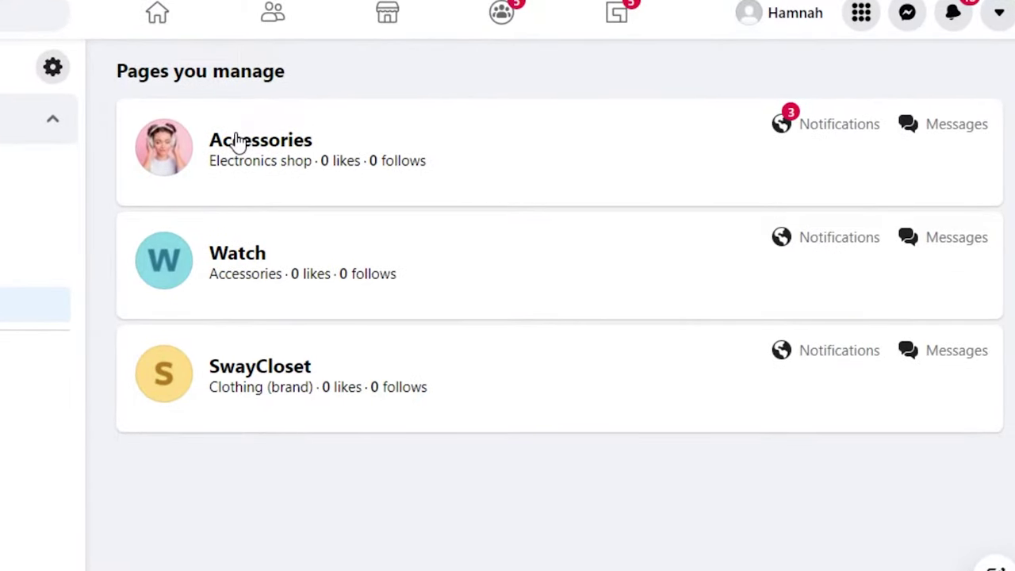
# - Switch to managing the Accessories page and browse its Electronics shop home and Manage Page sidebar
pyautogui.click(238, 141)
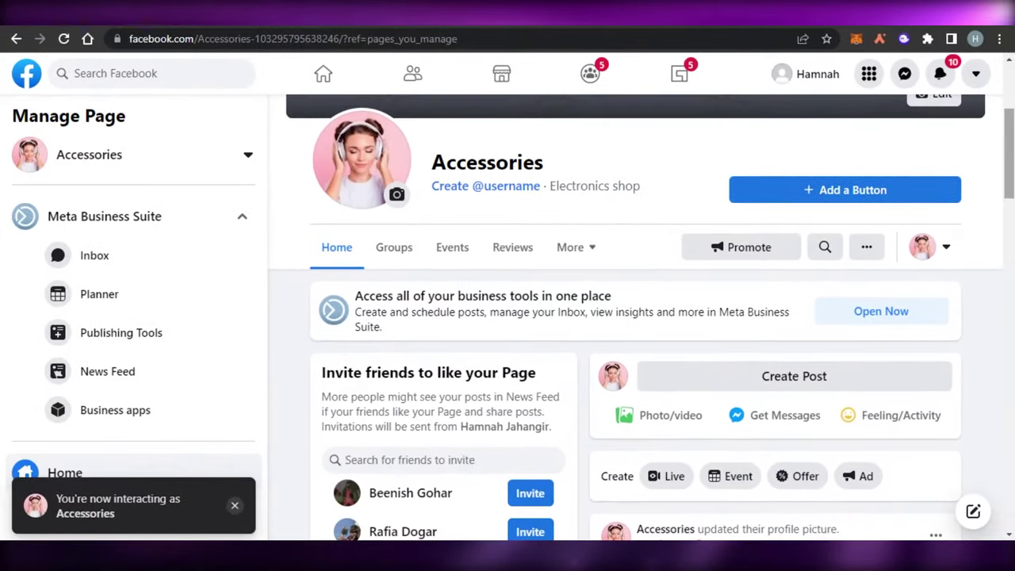
pyautogui.scroll(-8, 688, 258)
pyautogui.scroll(-3, 634, 317)
pyautogui.scroll(15, 634, 317)
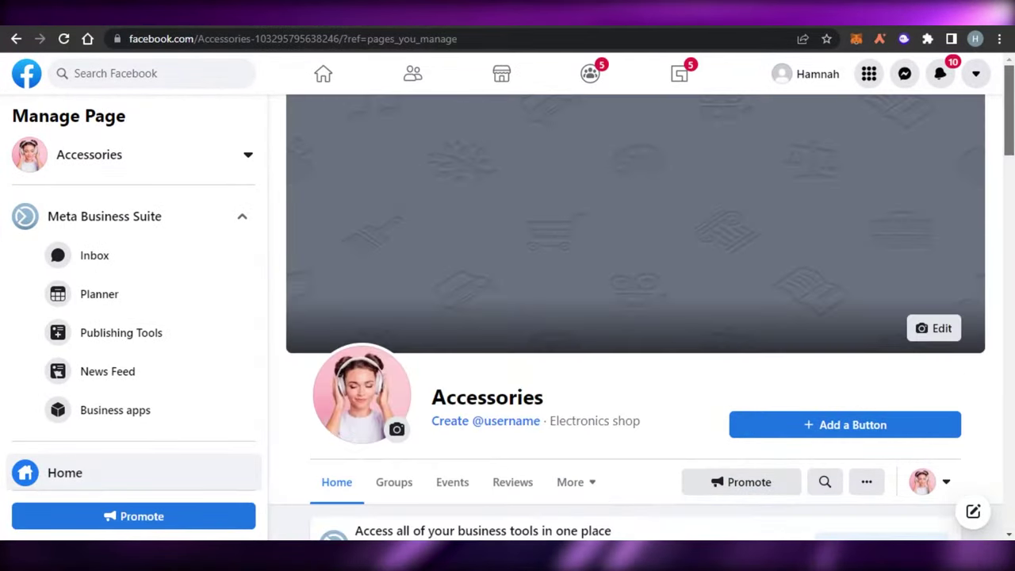
pyautogui.scroll(-1, 634, 357)
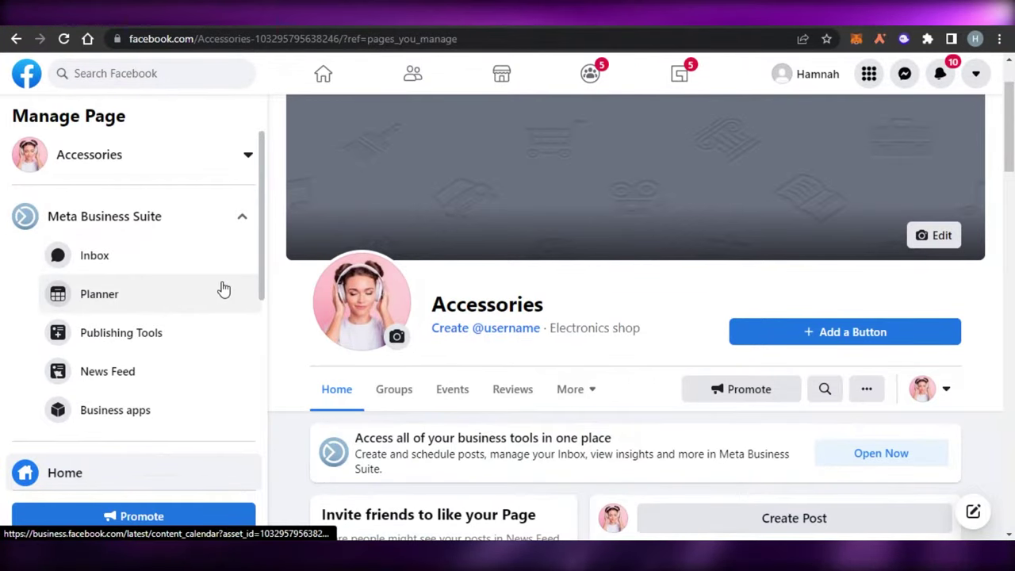
pyautogui.scroll(-3, 264, 171)
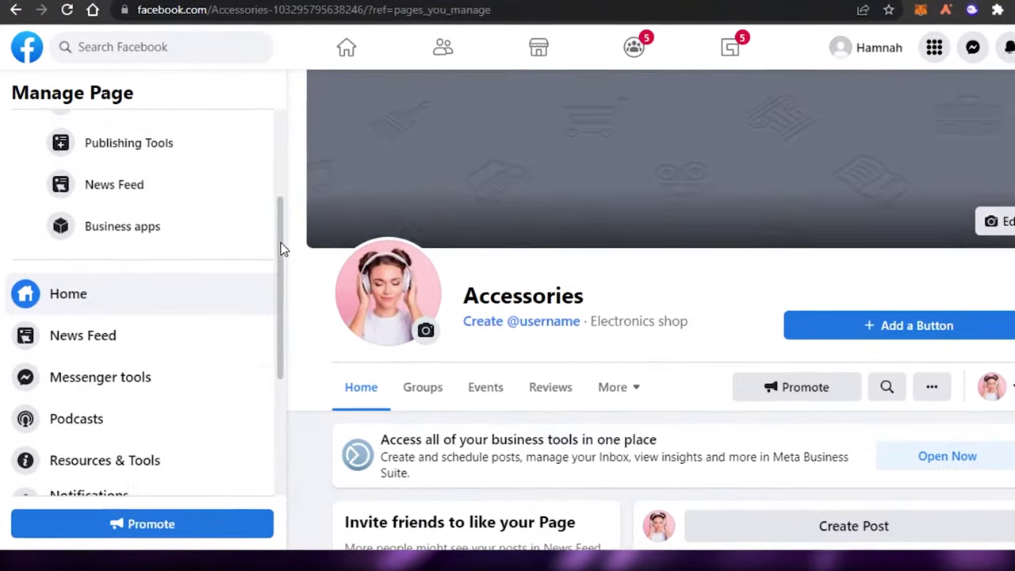
pyautogui.scroll(3, 262, 155)
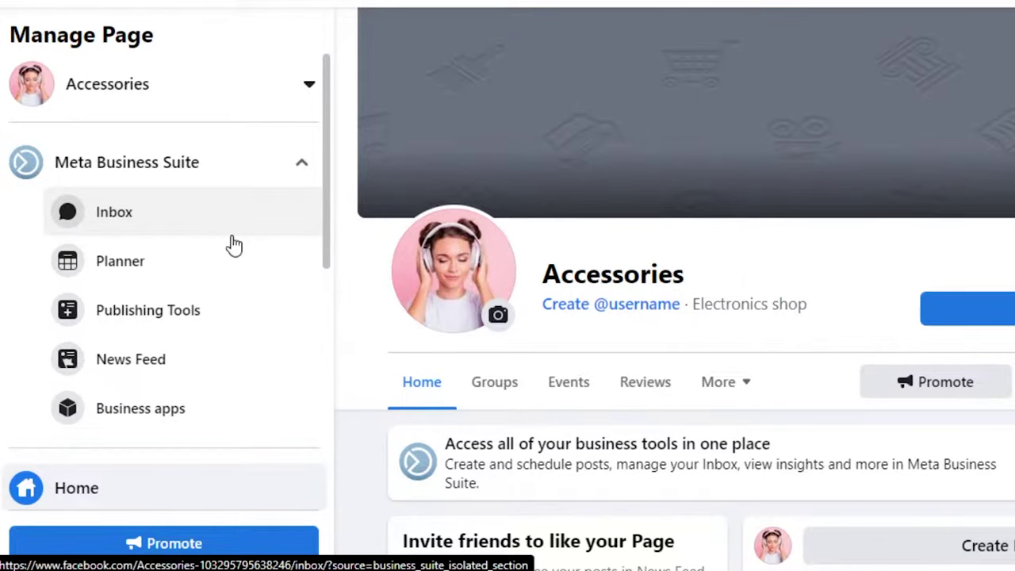
pyautogui.moveTo(325, 147); pyautogui.dragTo(342, 85)
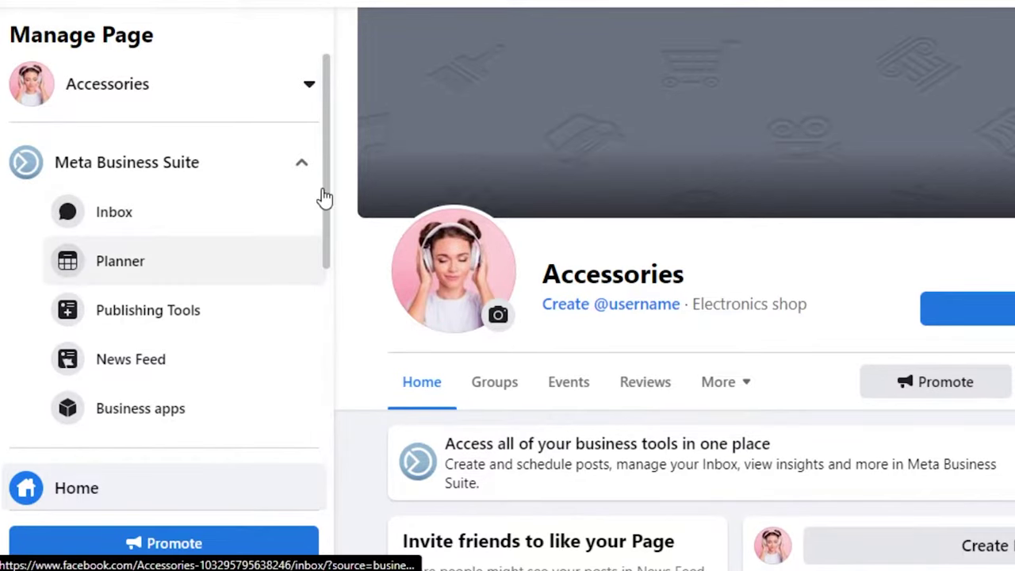
pyautogui.moveTo(329, 160); pyautogui.dragTo(337, 235)
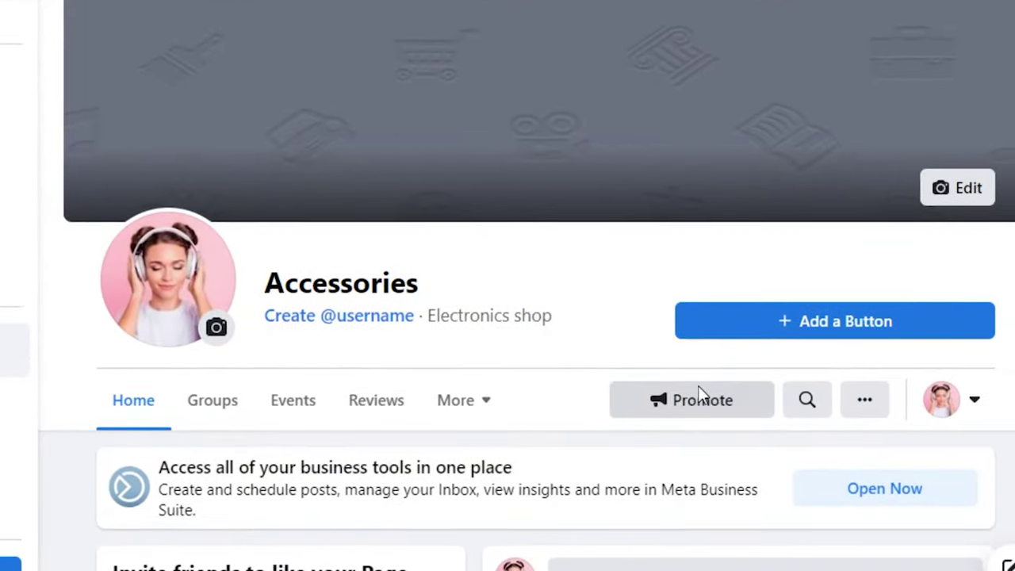
# - Promote the Accessories page and go to Meta Business Suite's Ads summary
pyautogui.click(699, 394)
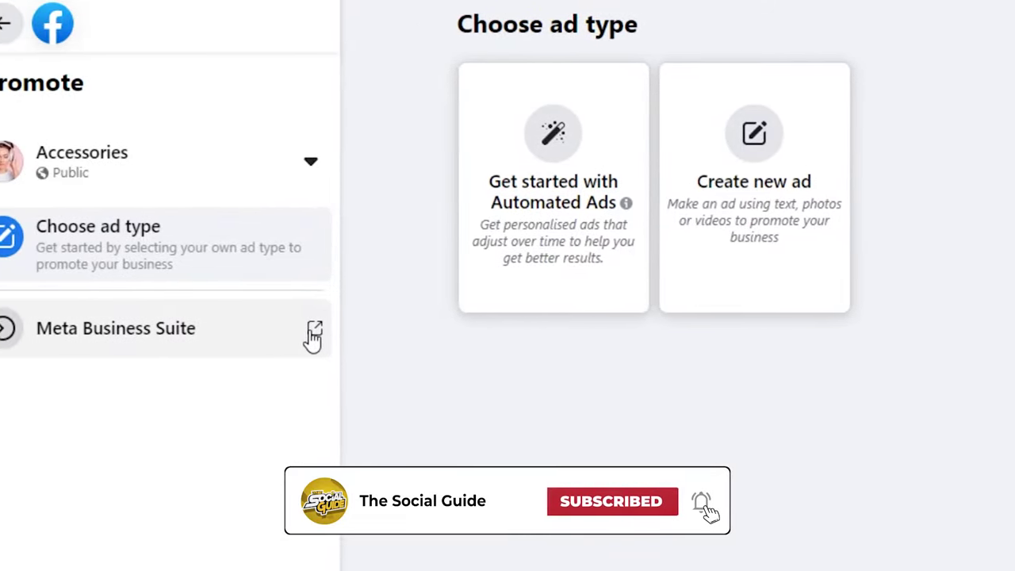
pyautogui.click(314, 333)
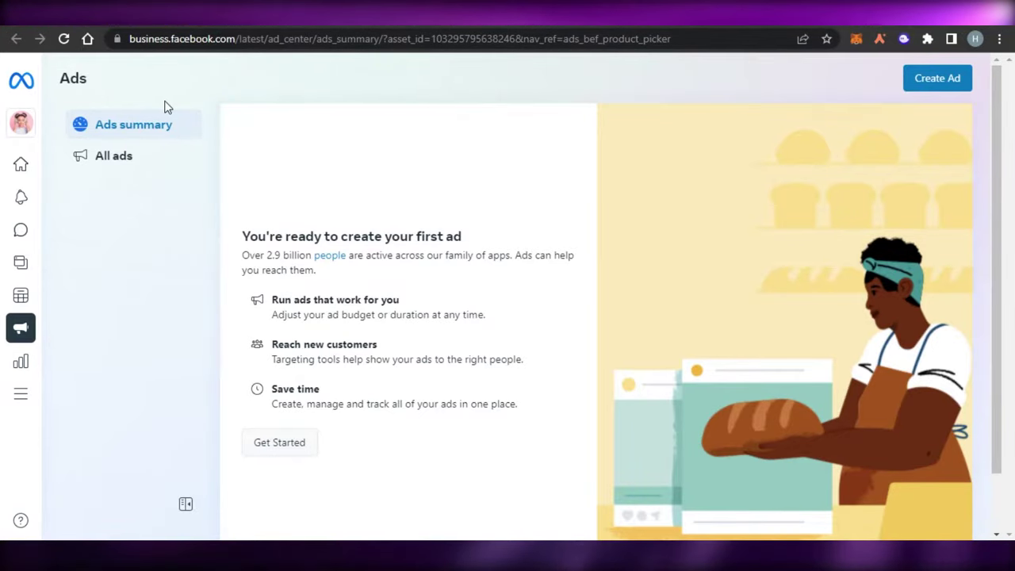
pyautogui.moveTo(36, 131)
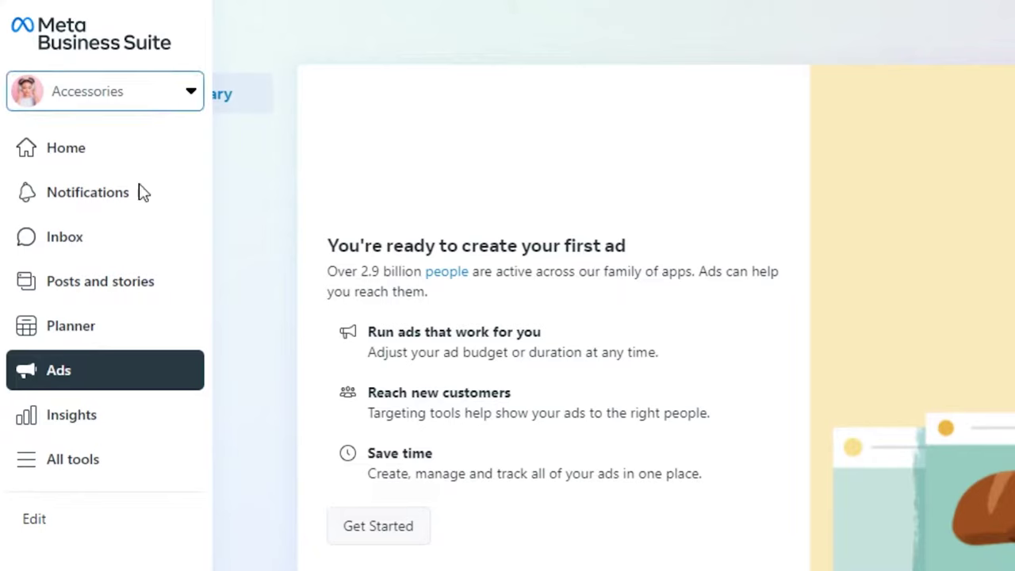
pyautogui.click(139, 100)
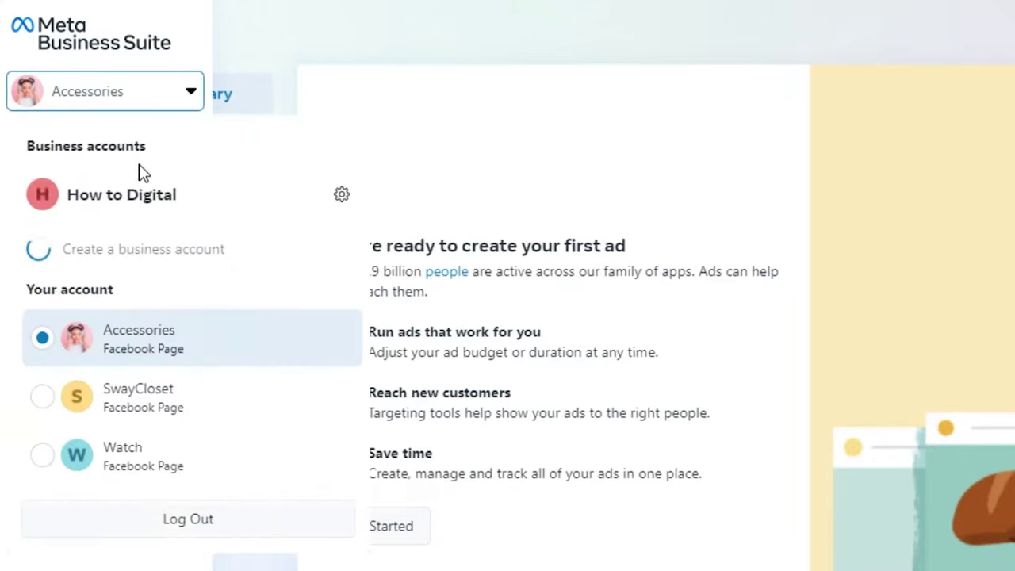
pyautogui.click(129, 108)
pyautogui.moveTo(27, 159)
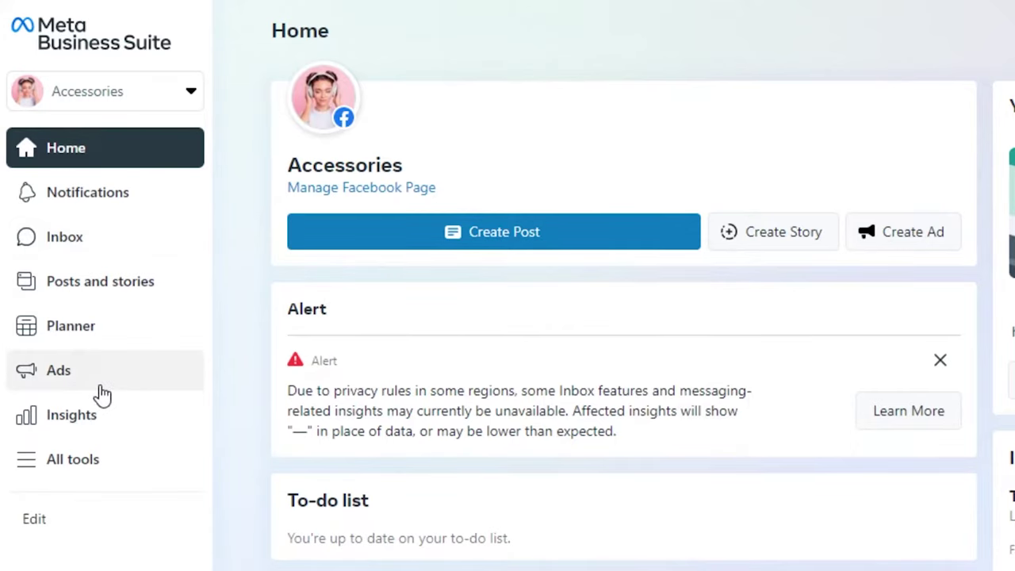
pyautogui.click(50, 369)
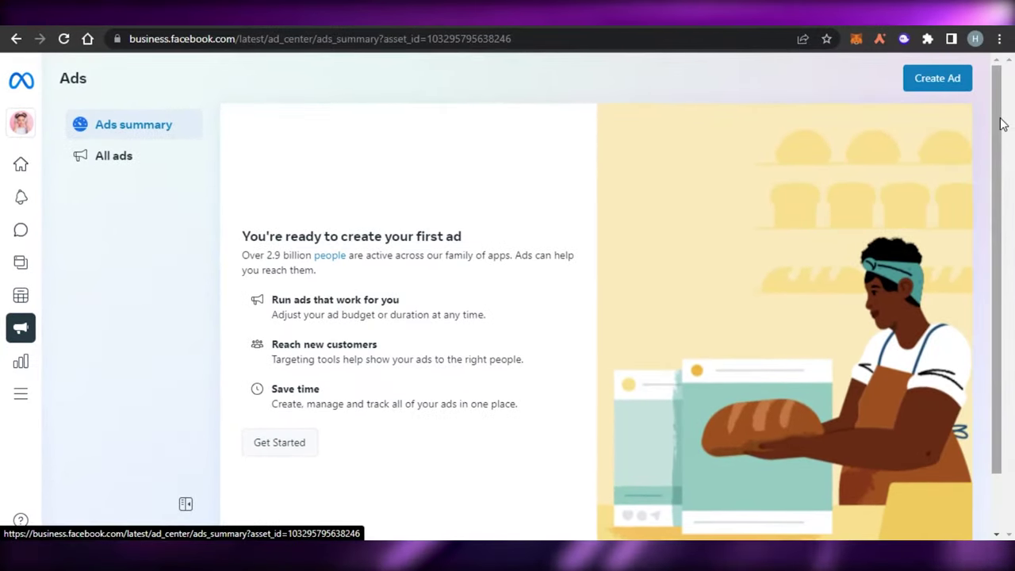
pyautogui.scroll(-1, 997, 307)
pyautogui.scroll(1, 997, 308)
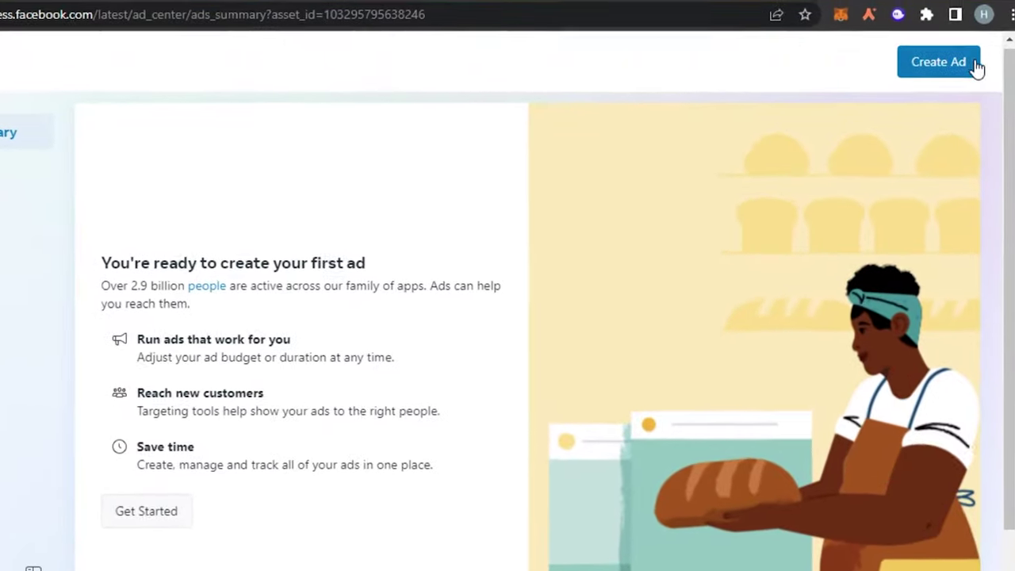
# - Create a new ad from scratch and review the form: Automatic goal, 'headphones and more', Rs 500.00 budget
pyautogui.click(971, 63)
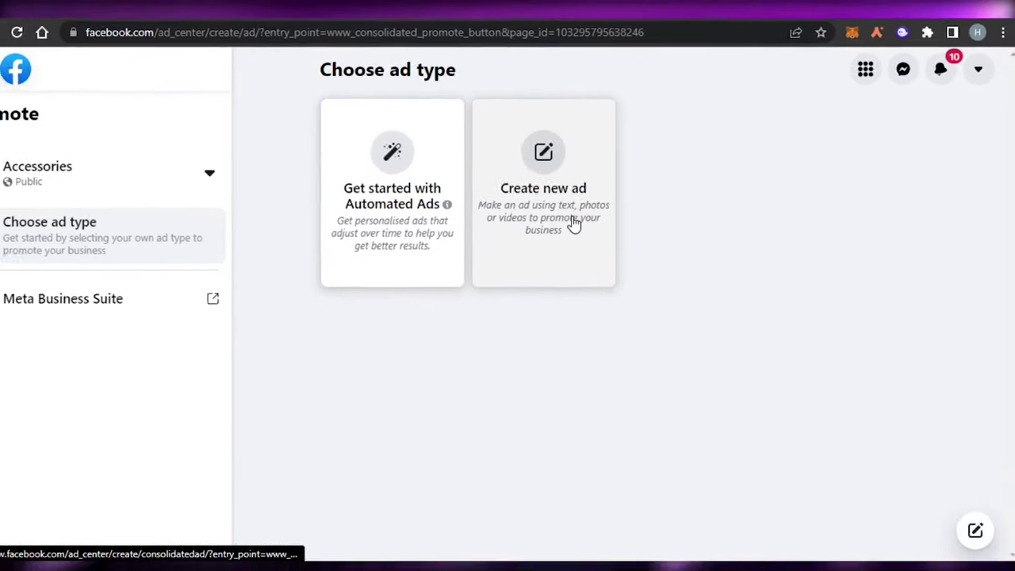
pyautogui.click(545, 162)
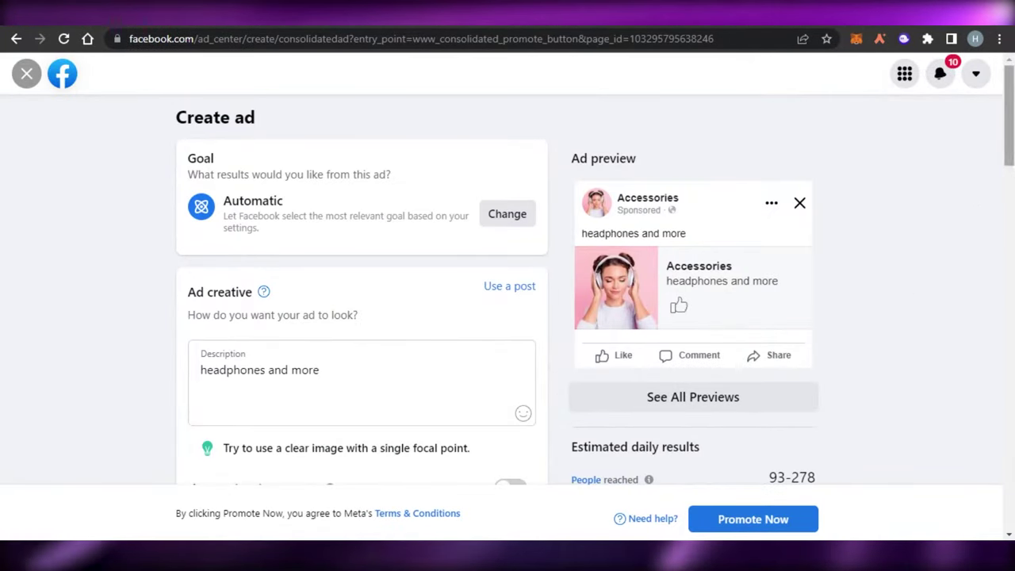
pyautogui.scroll(-10, 361, 317)
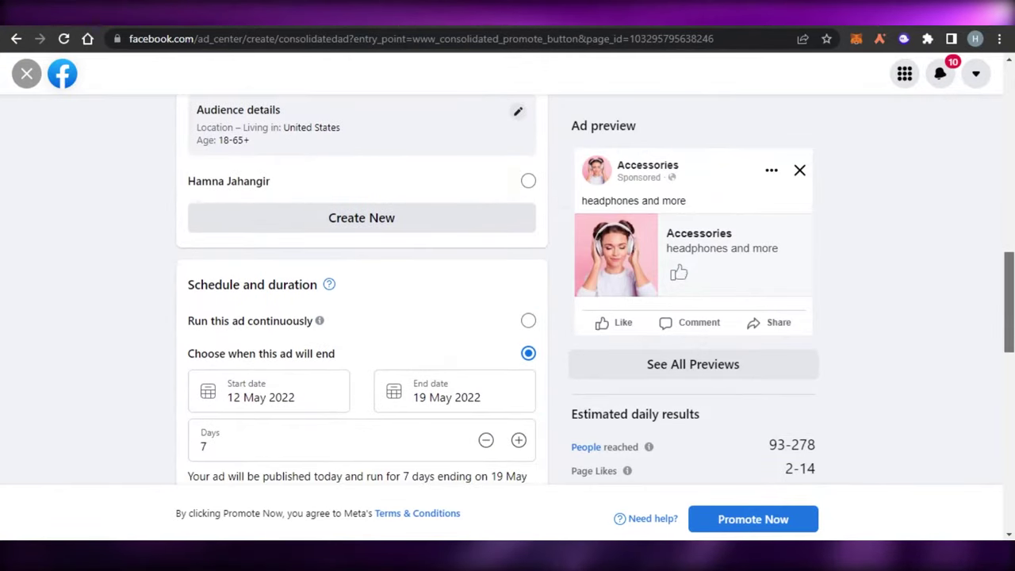
pyautogui.scroll(-8, 361, 317)
pyautogui.scroll(-2, 361, 302)
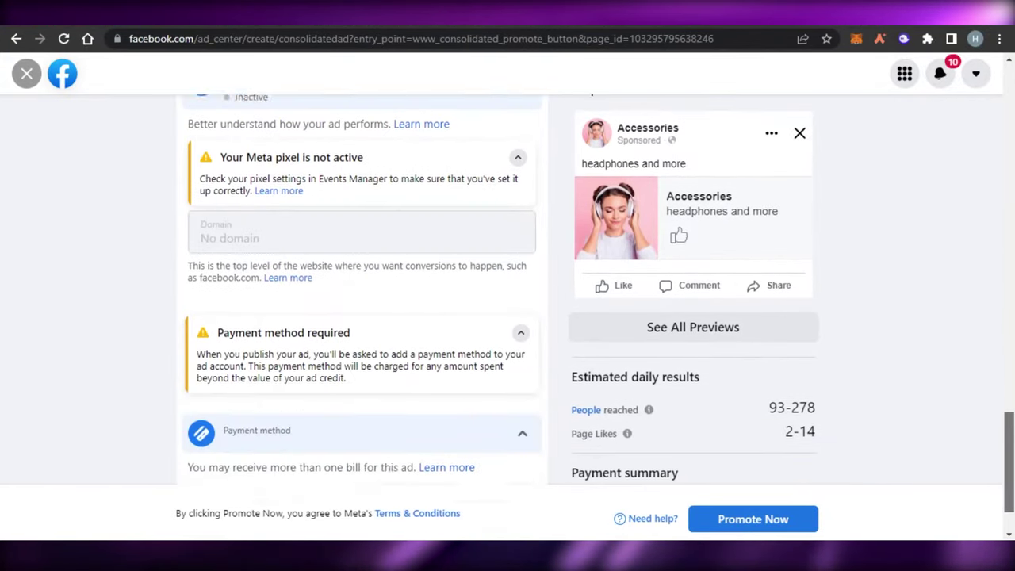
pyautogui.scroll(15, 361, 301)
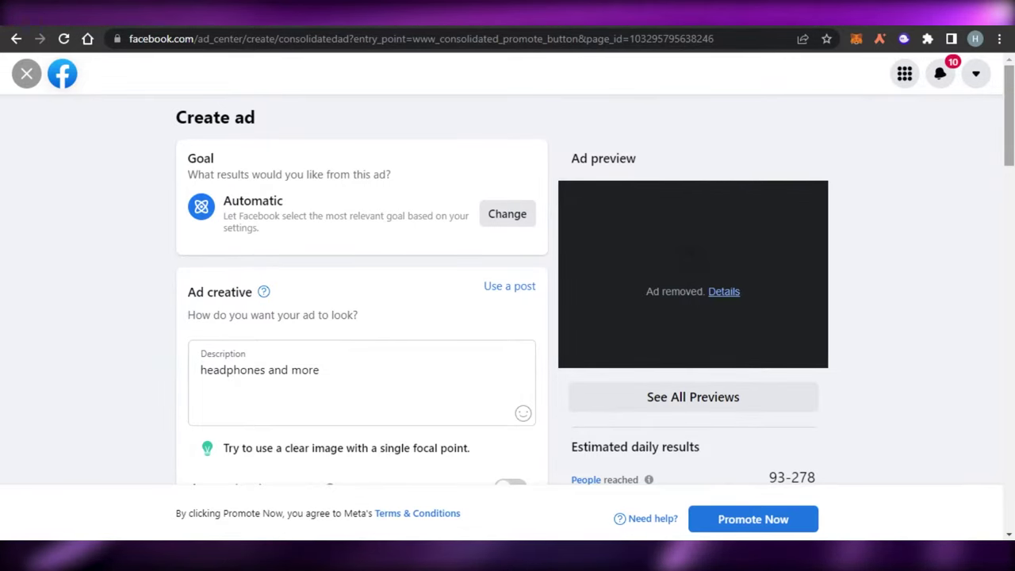
pyautogui.scroll(-6, 361, 301)
pyautogui.scroll(-10, 362, 302)
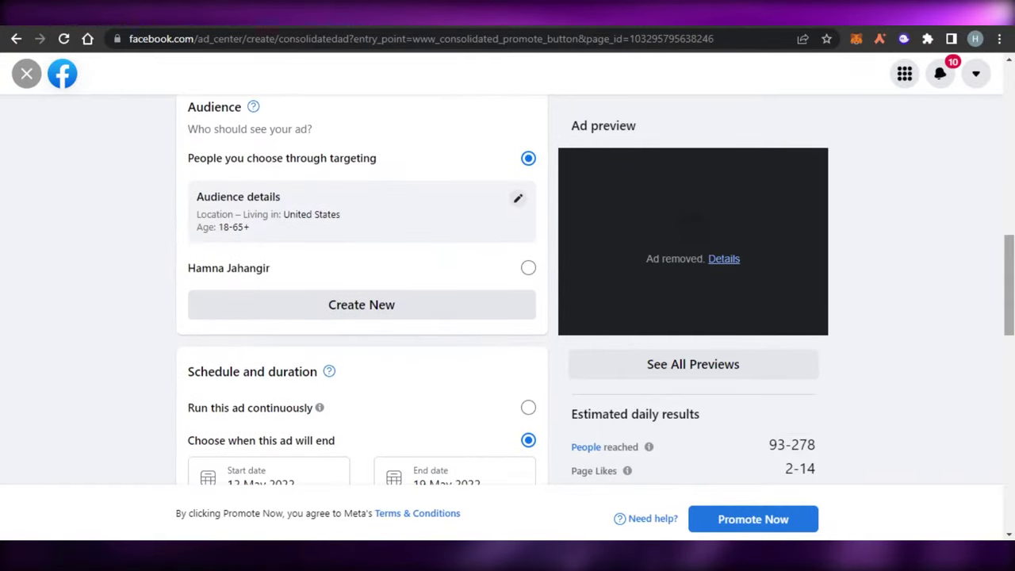
pyautogui.scroll(-5, 361, 301)
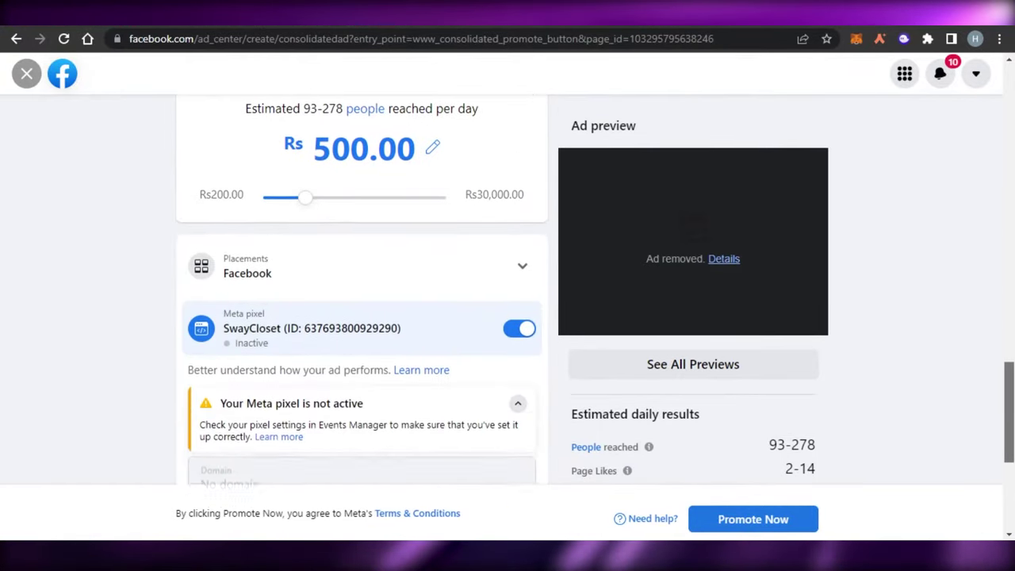
pyautogui.scroll(20, 362, 302)
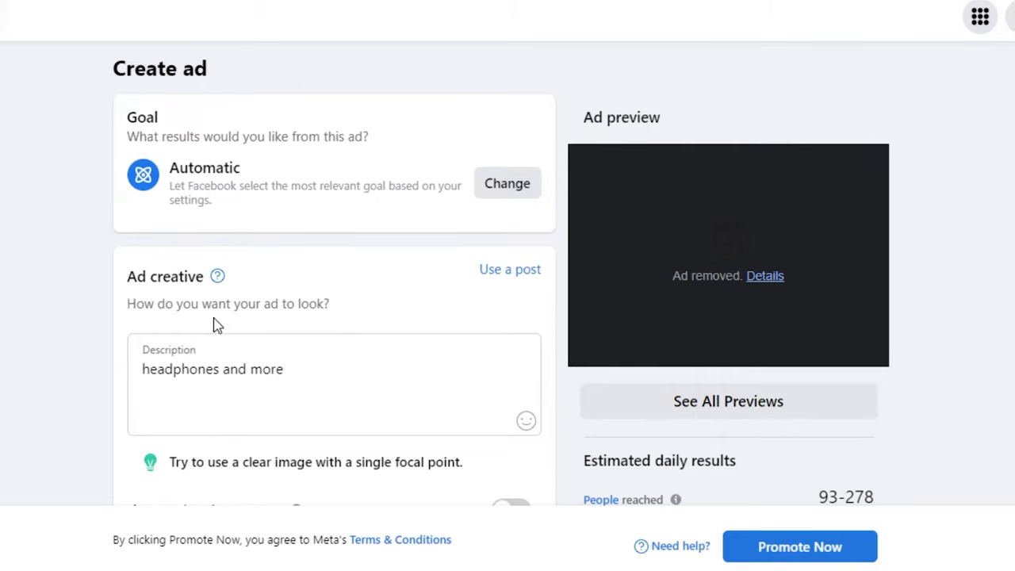
# - Set the ad's button label to Shop Now
pyautogui.click(330, 377)
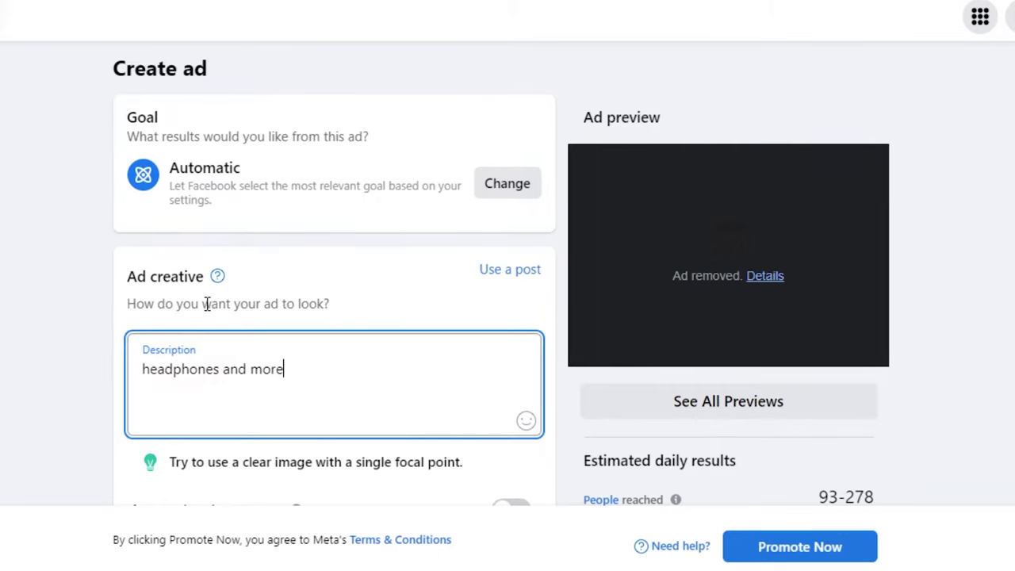
pyautogui.scroll(-1, 516, 265)
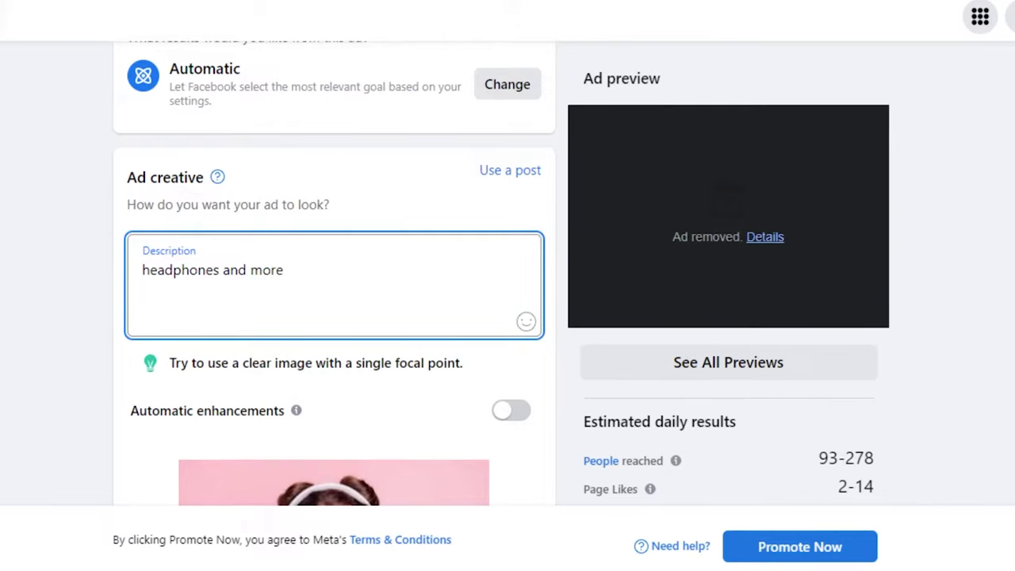
pyautogui.scroll(-3, 334, 317)
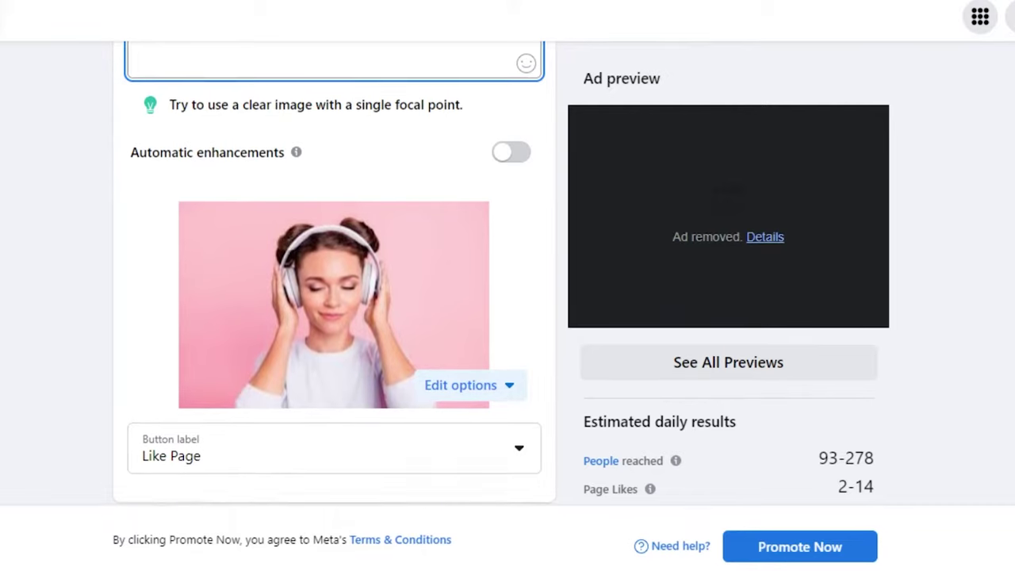
pyautogui.scroll(-2, 334, 261)
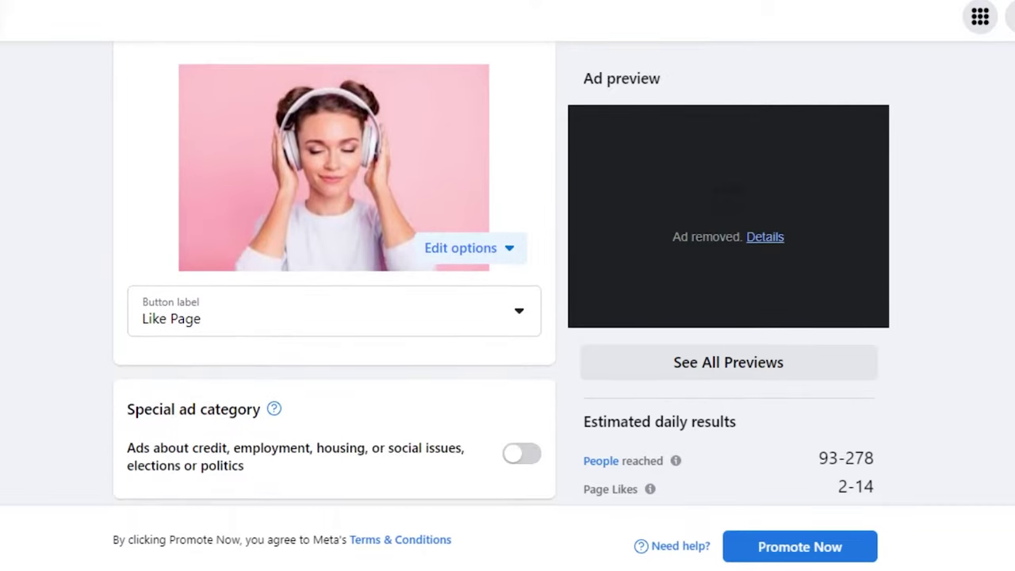
pyautogui.click(255, 326)
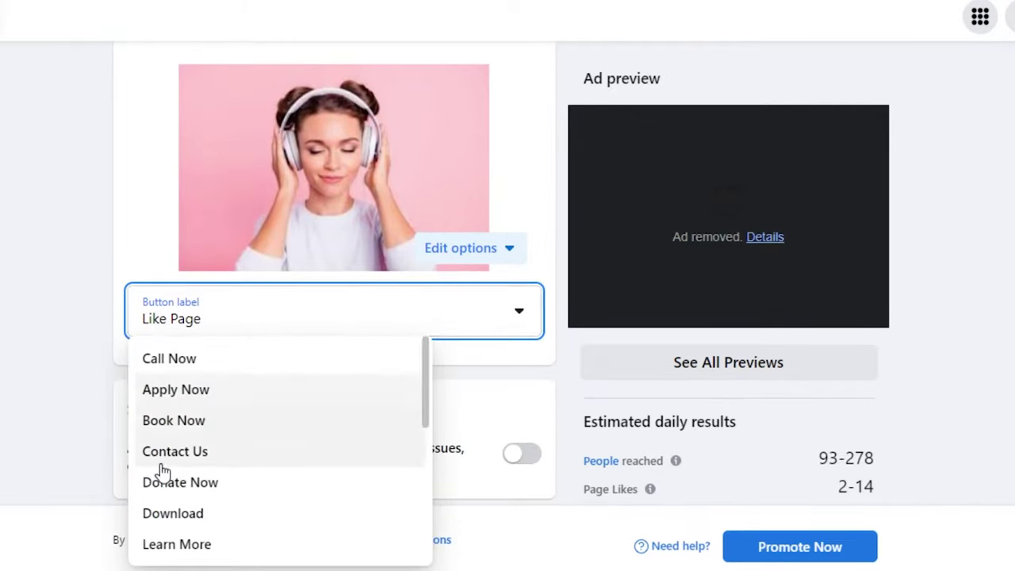
pyautogui.scroll(-4, 237, 365)
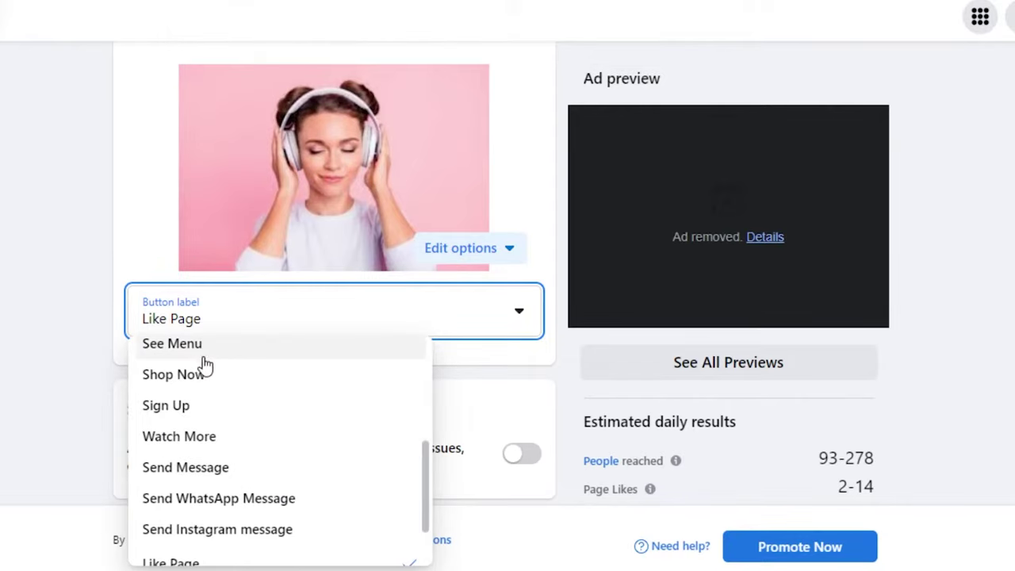
pyautogui.click(197, 381)
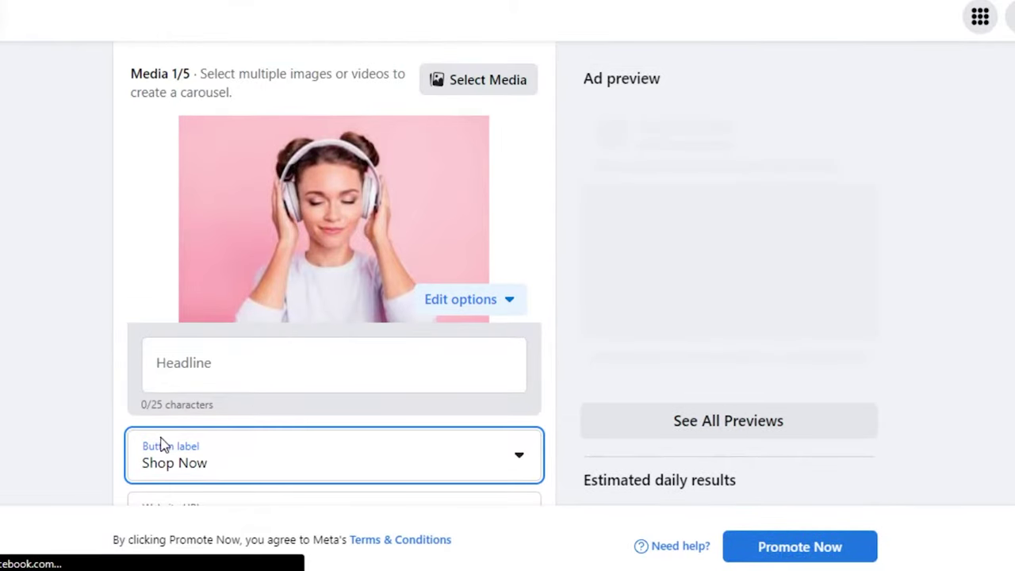
# - Check the Shop Now ad preview and open the audience settings for editing
pyautogui.scroll(-5, 376, 124)
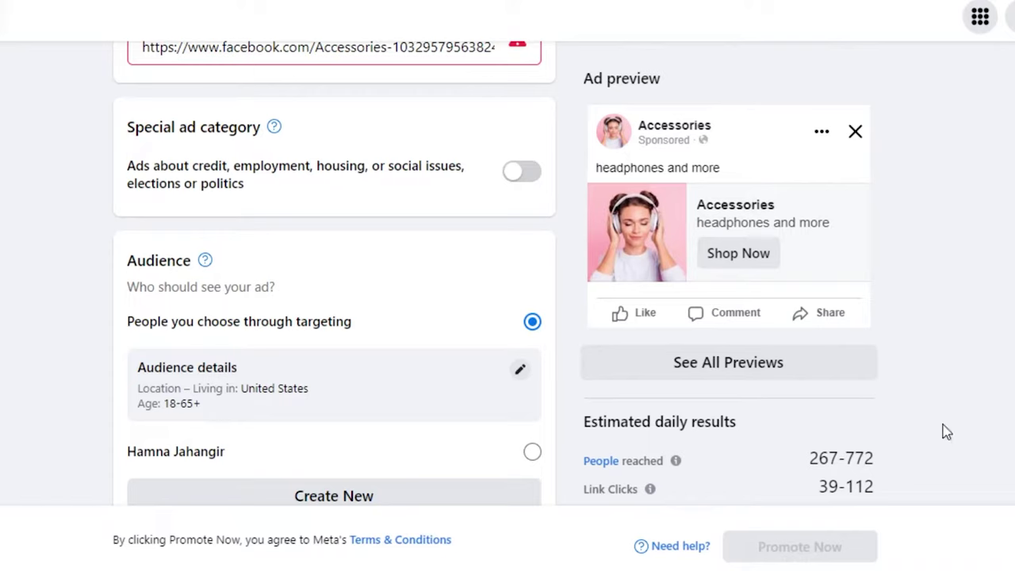
pyautogui.scroll(-3, 334, 273)
pyautogui.scroll(4, 335, 273)
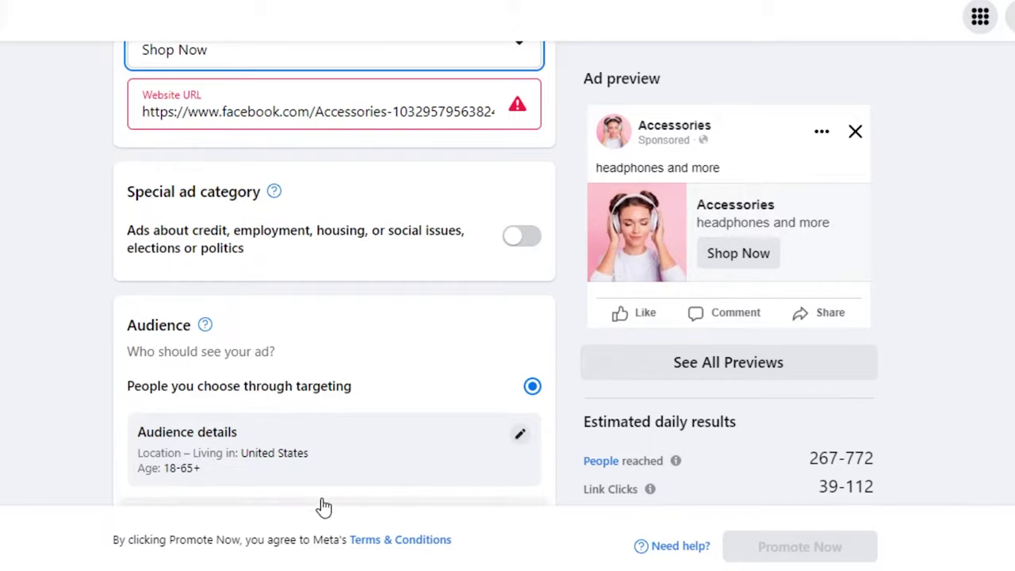
pyautogui.click(520, 436)
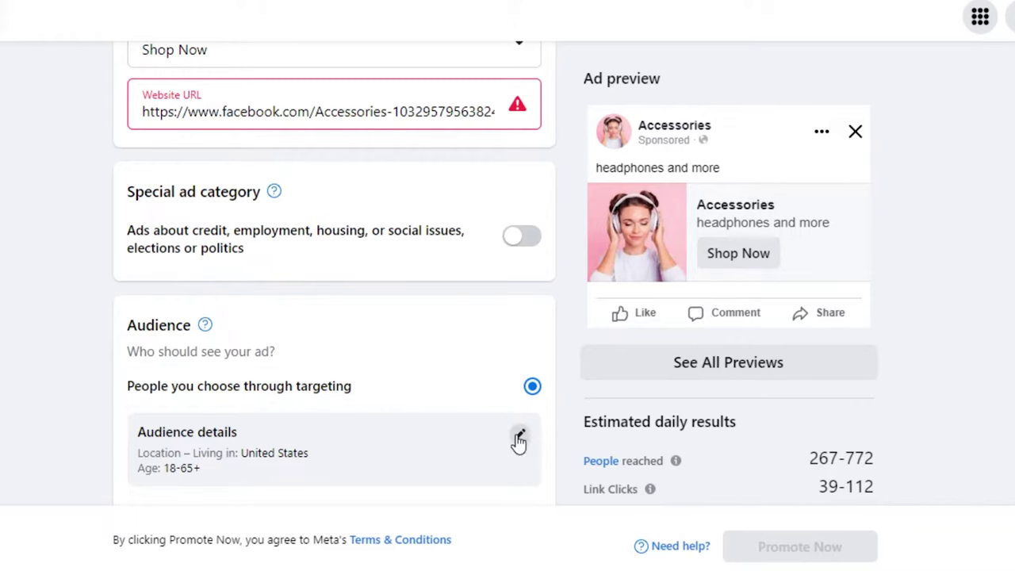
pyautogui.click(518, 437)
# - Set the audience age range to 15–60
pyautogui.moveTo(325, 244); pyautogui.dragTo(299, 252)
pyautogui.moveTo(709, 249); pyautogui.dragTo(681, 249)
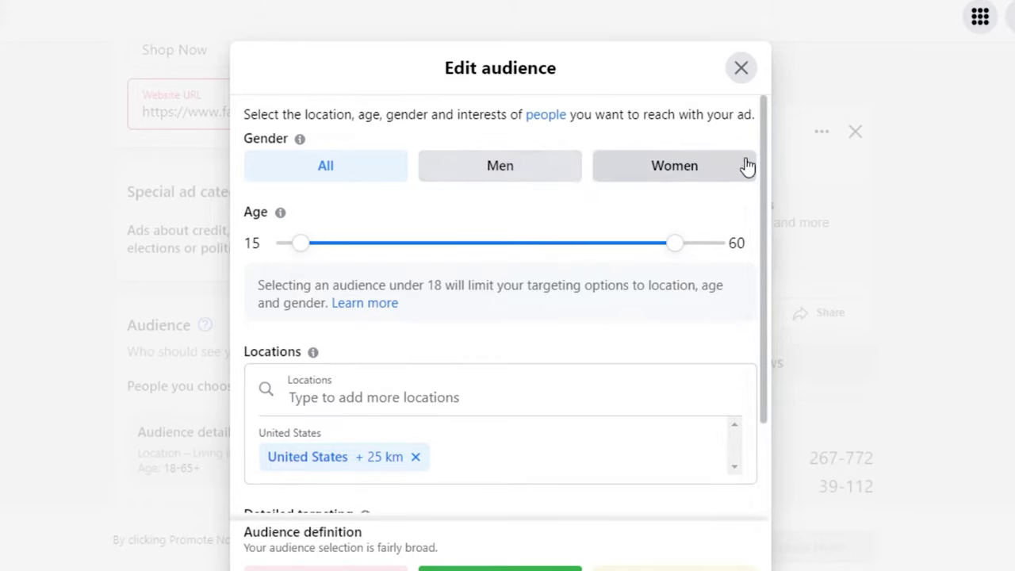
pyautogui.scroll(-1, 766, 149)
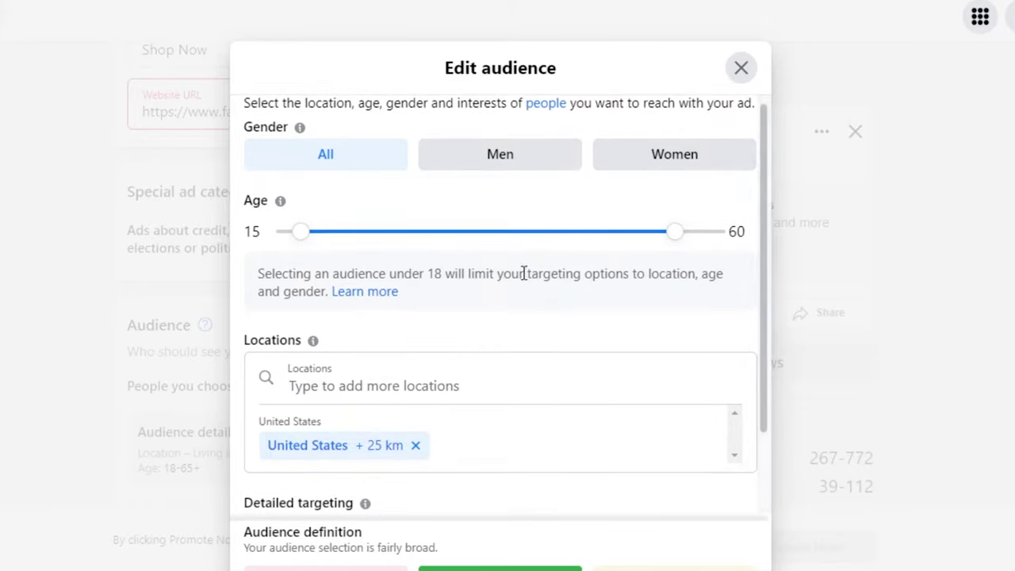
pyautogui.scroll(-2, 767, 198)
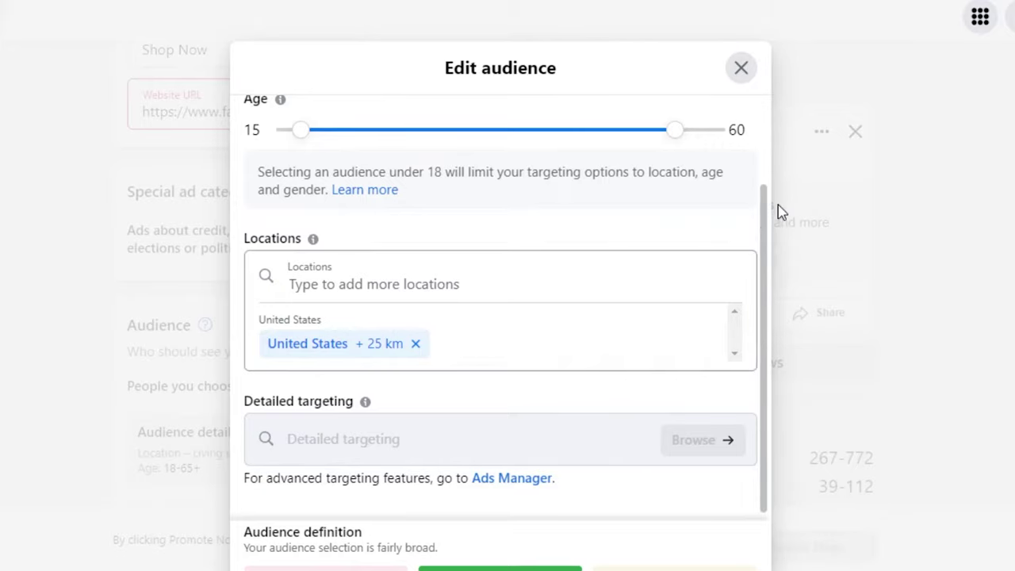
pyautogui.moveTo(765, 220); pyautogui.dragTo(769, 266)
# - Add UK - United Kingdom, India and China as target locations
pyautogui.click(394, 295)
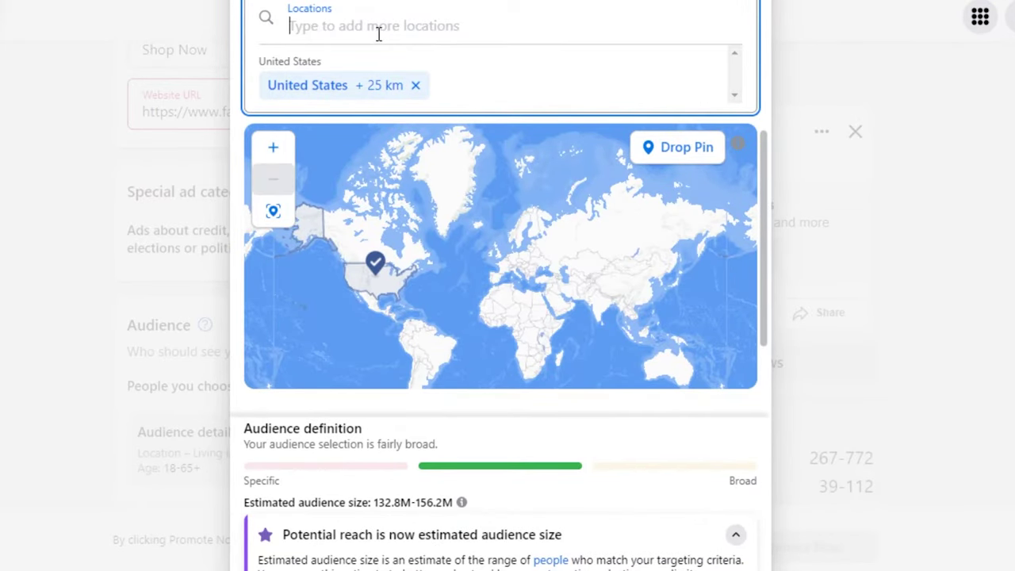
pyautogui.write('ukj')
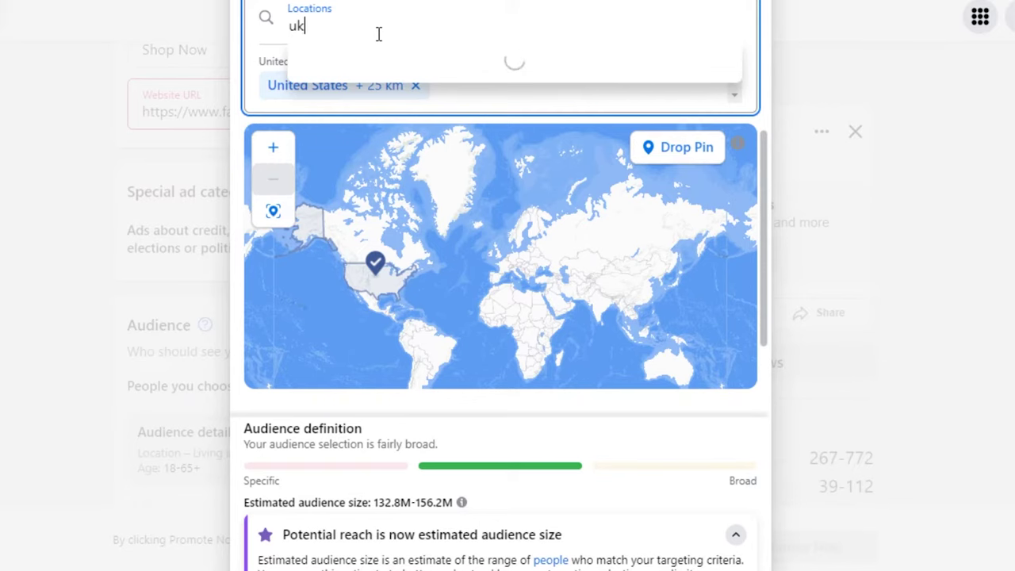
pyautogui.click(374, 57)
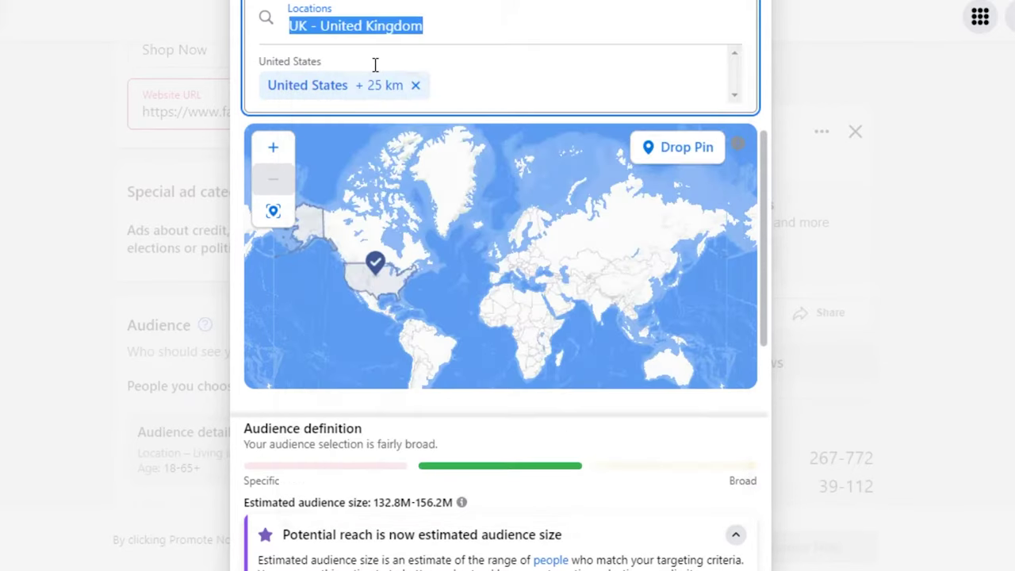
pyautogui.click(430, 83)
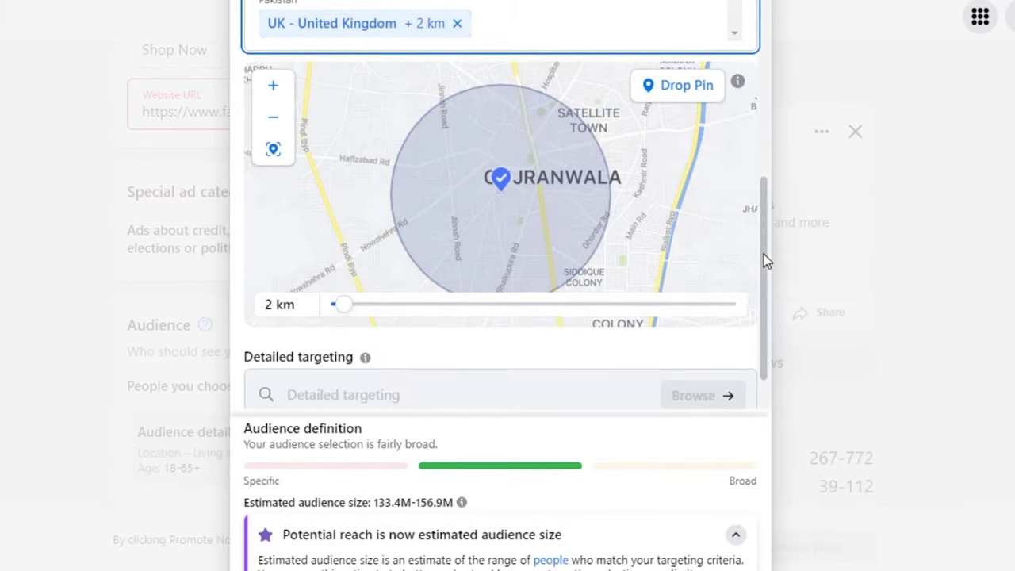
pyautogui.scroll(2, 761, 230)
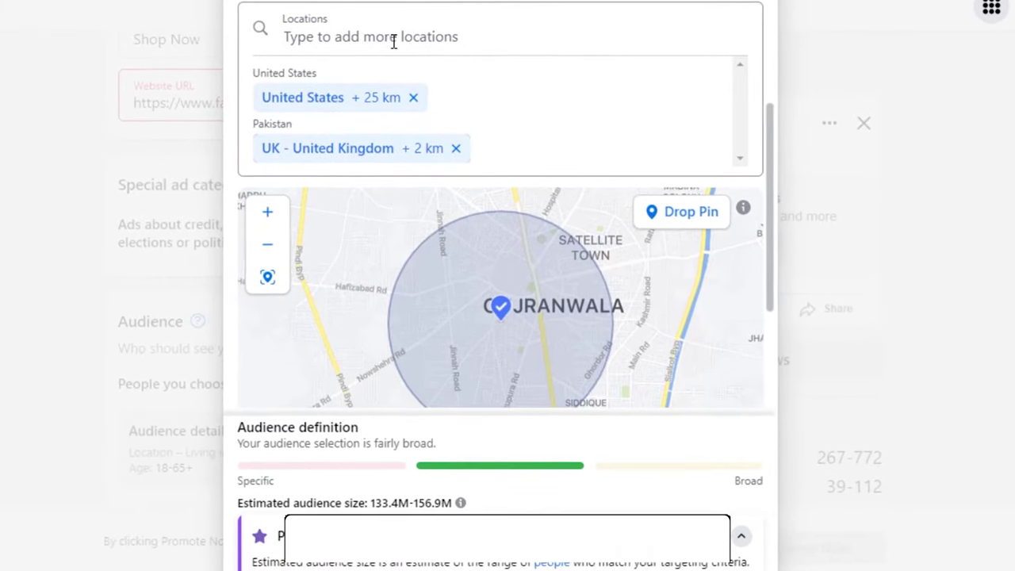
pyautogui.click(393, 42)
pyautogui.write('india')
pyautogui.click(392, 48)
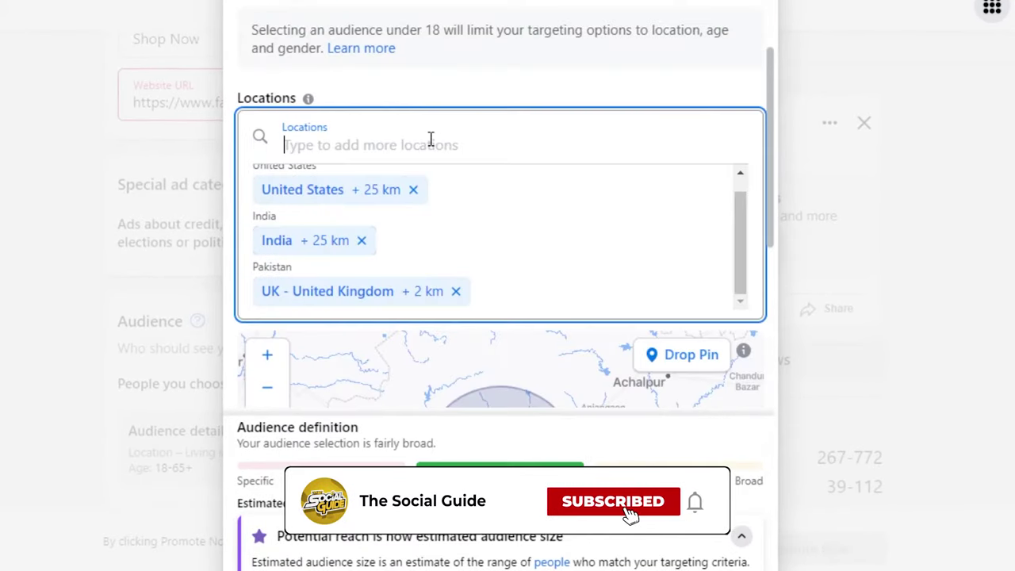
pyautogui.write('China')
pyautogui.scroll(-2, 388, 180)
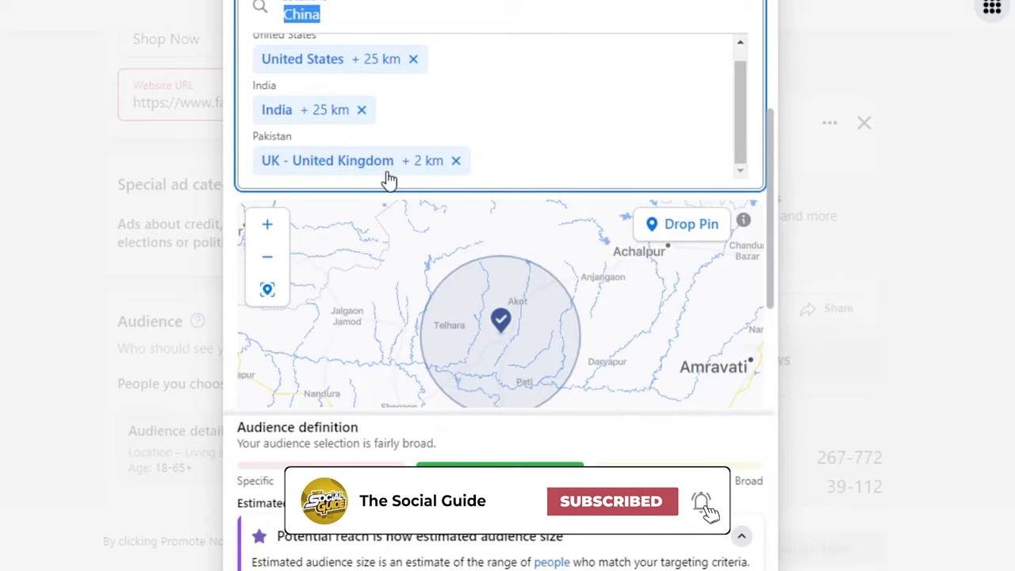
pyautogui.press('Return')
# - Save the edited audience, raising estimated reach to 268–775
pyautogui.scroll(-1, 708, 220)
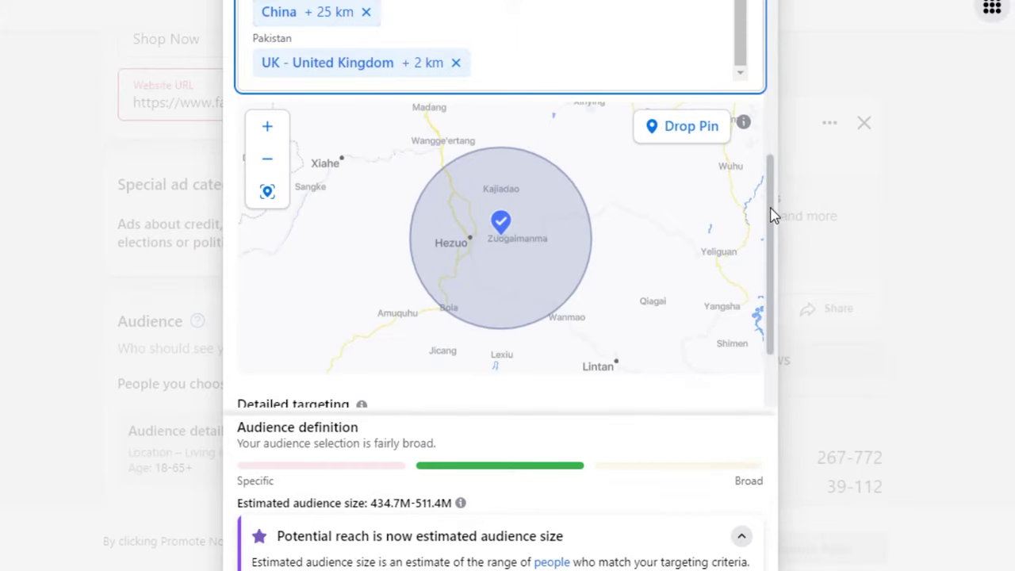
pyautogui.moveTo(772, 215); pyautogui.dragTo(777, 339)
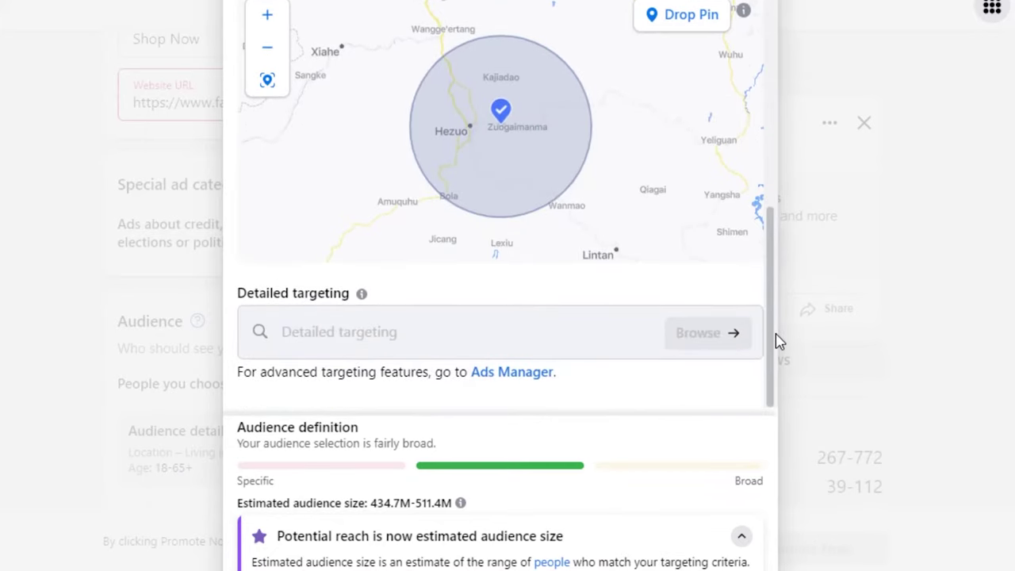
pyautogui.scroll(-2, 500, 285)
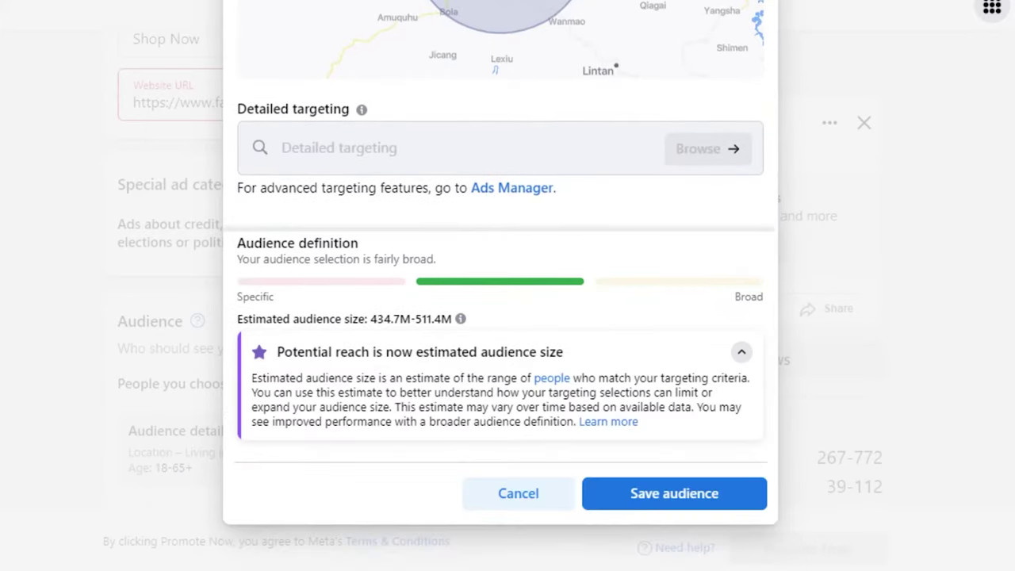
pyautogui.click(720, 503)
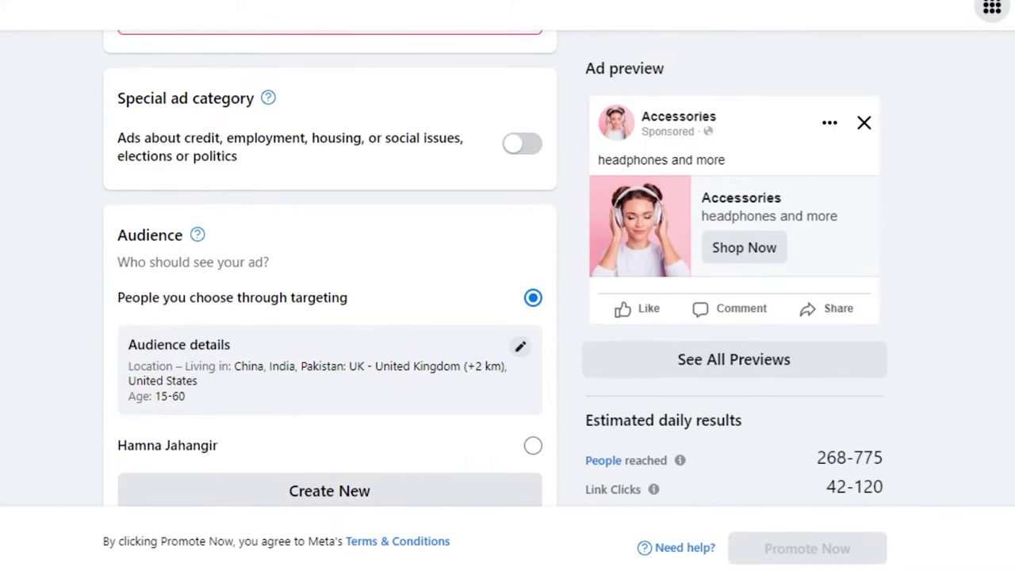
# - Keep the start date at 12 May 2022 so the ad runs 7 days to 19 May
pyautogui.scroll(-2, 641, 550)
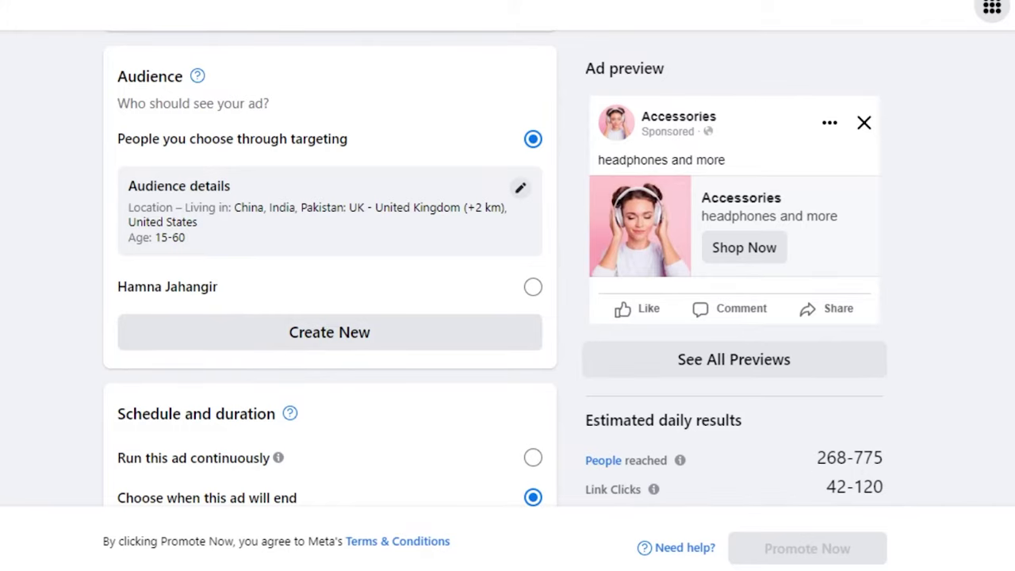
pyautogui.scroll(5, 329, 270)
pyautogui.scroll(-7, 329, 270)
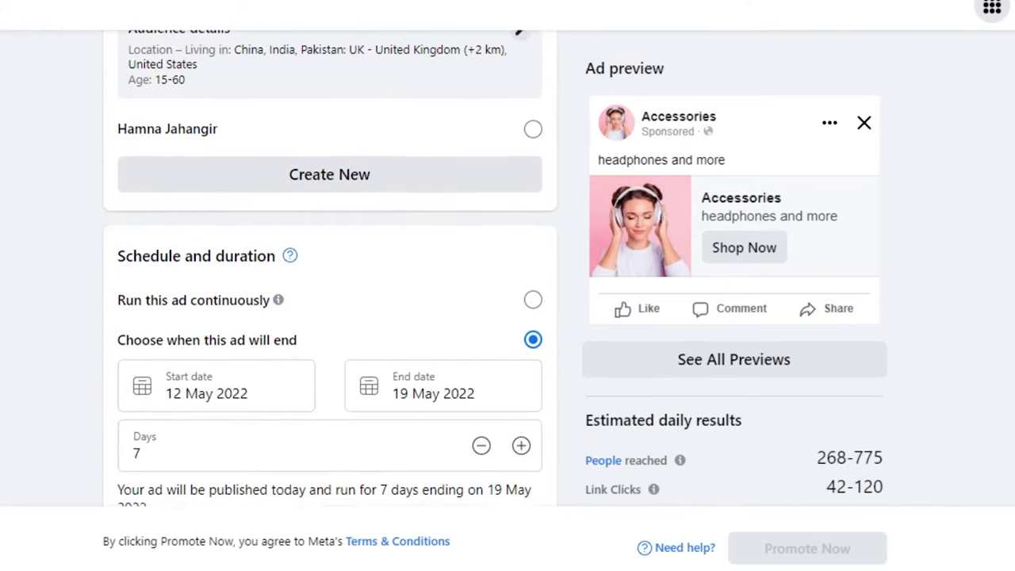
pyautogui.scroll(-3, 329, 270)
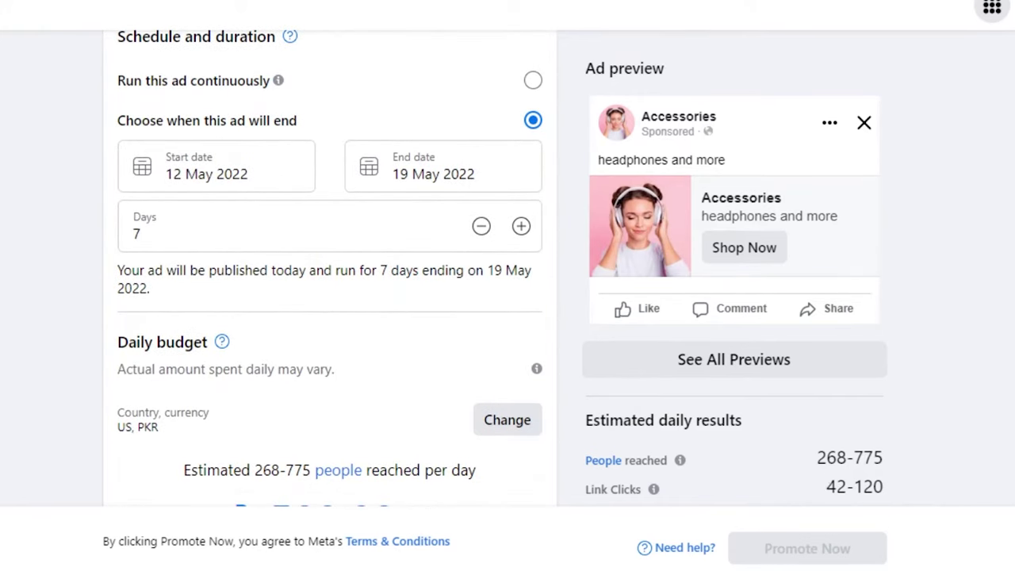
pyautogui.scroll(-2, 329, 269)
pyautogui.scroll(4, 329, 269)
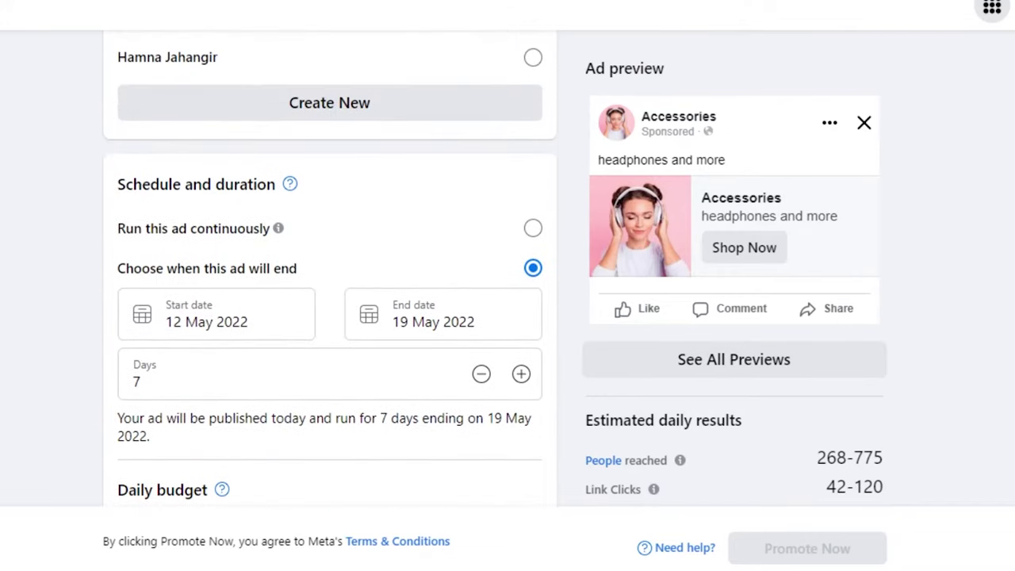
pyautogui.scroll(-2, 329, 269)
pyautogui.scroll(-1, 329, 270)
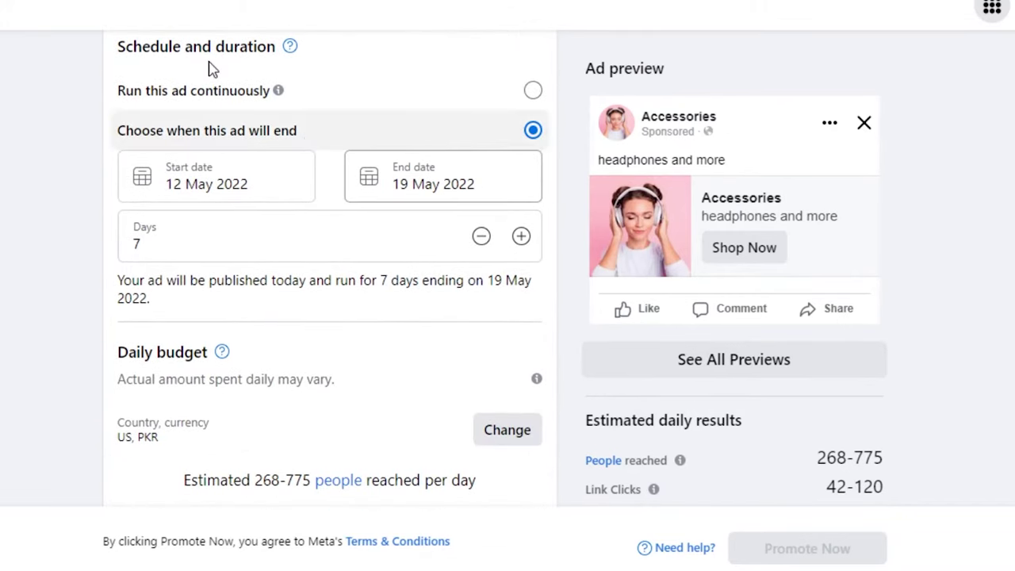
pyautogui.click(272, 164)
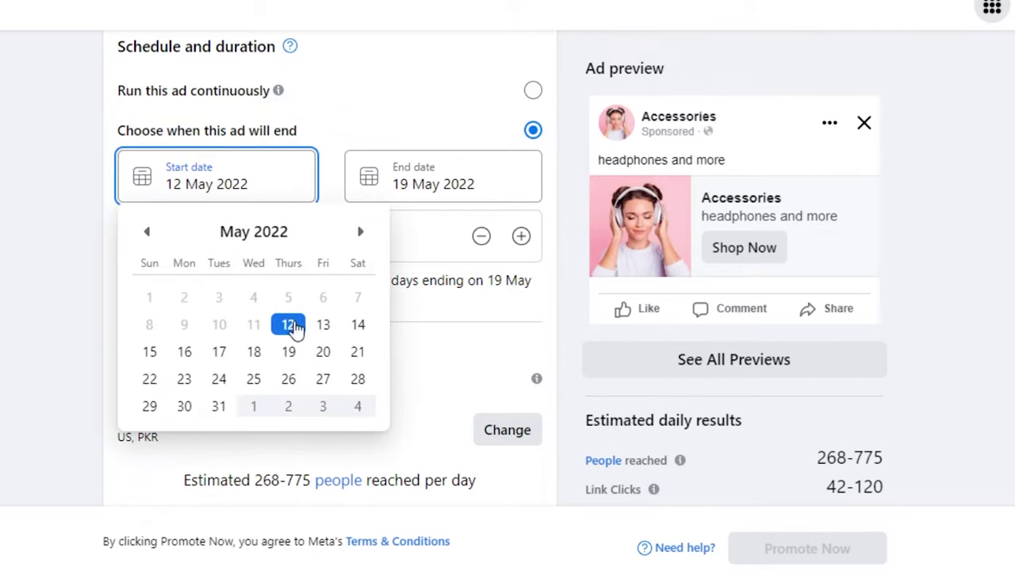
pyautogui.click(290, 325)
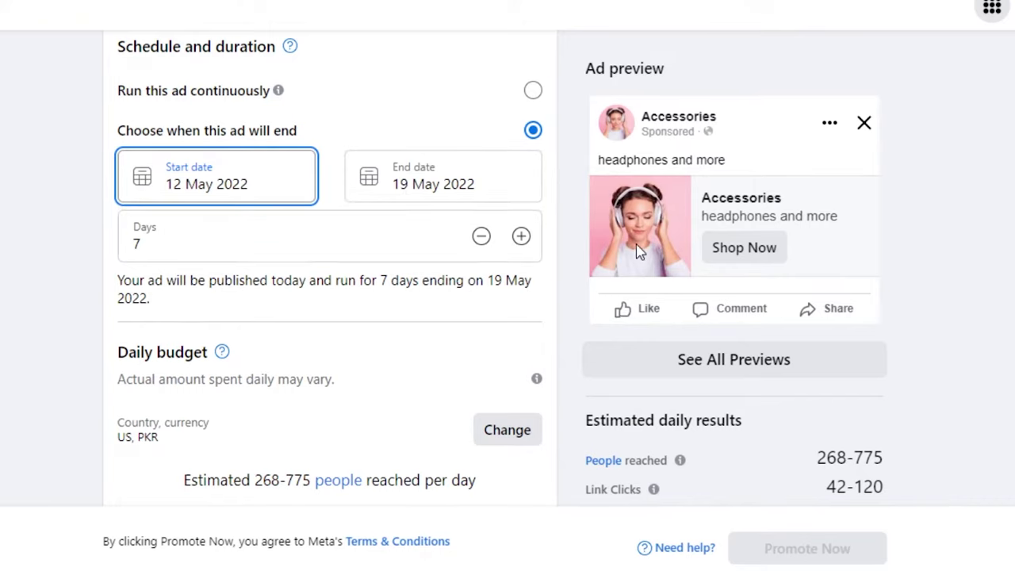
pyautogui.scroll(-3, 330, 269)
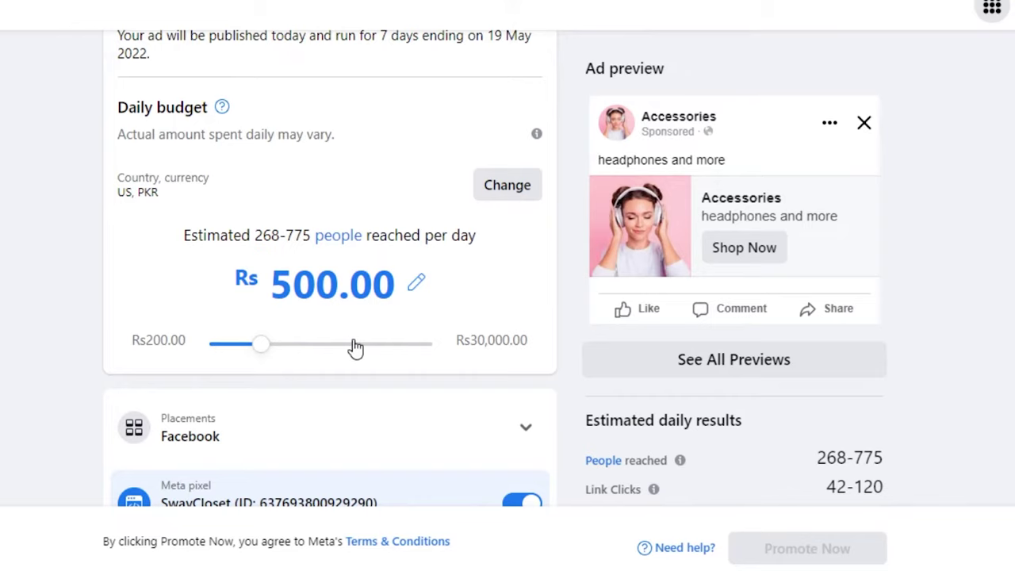
pyautogui.click(233, 343)
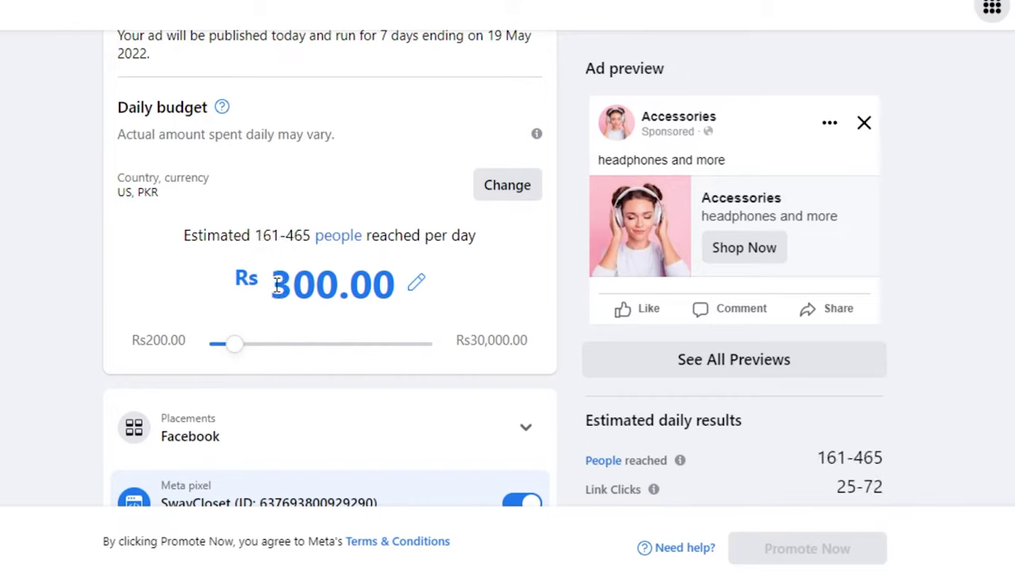
pyautogui.click(413, 274)
pyautogui.click(452, 284)
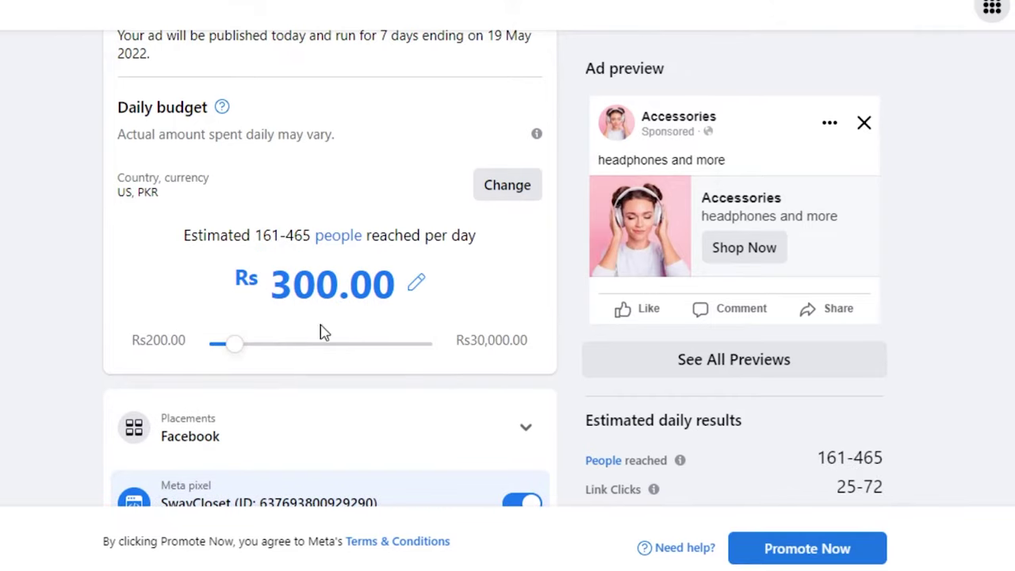
pyautogui.click(417, 281)
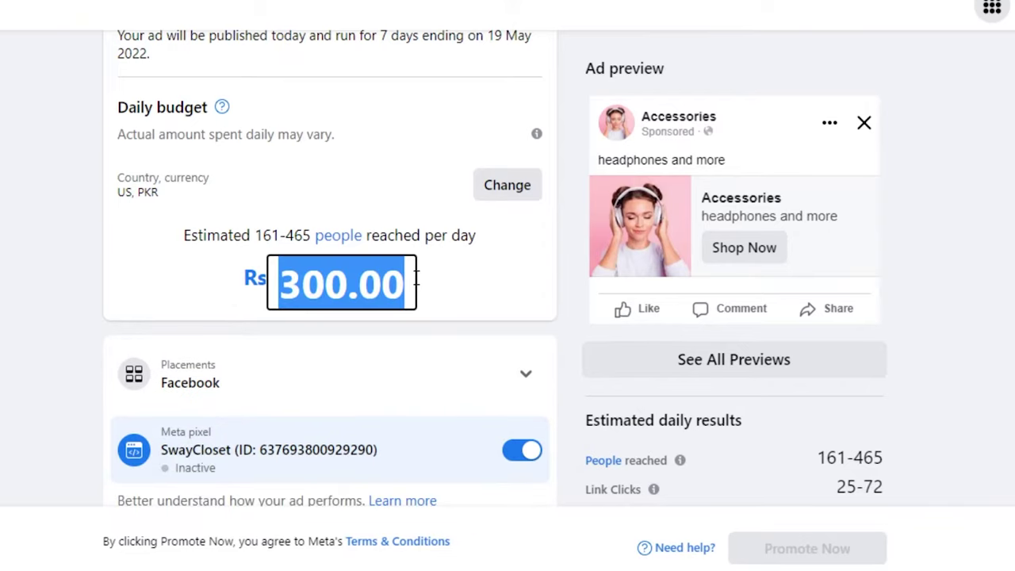
pyautogui.click(466, 275)
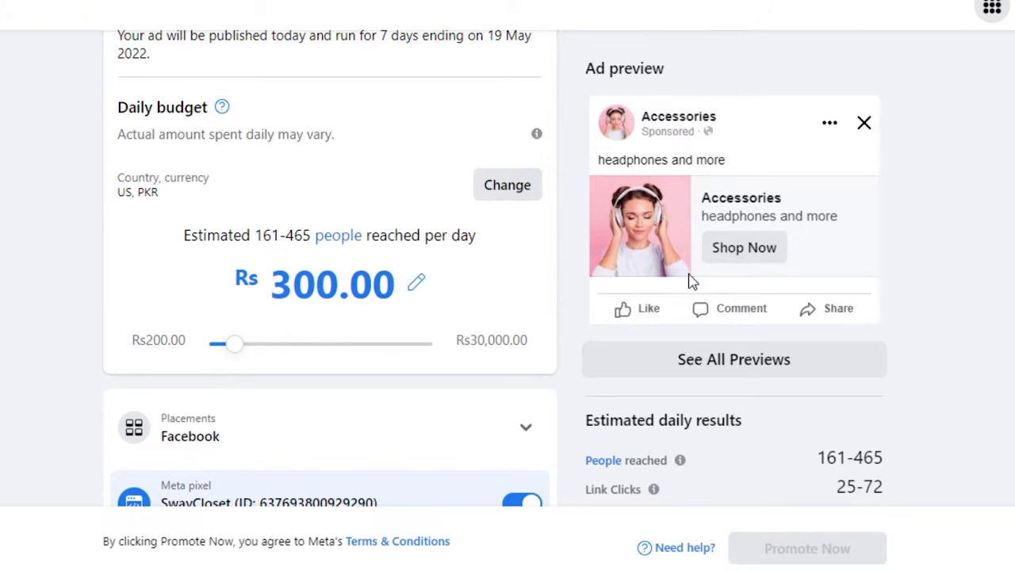
pyautogui.moveTo(256, 236); pyautogui.dragTo(442, 230)
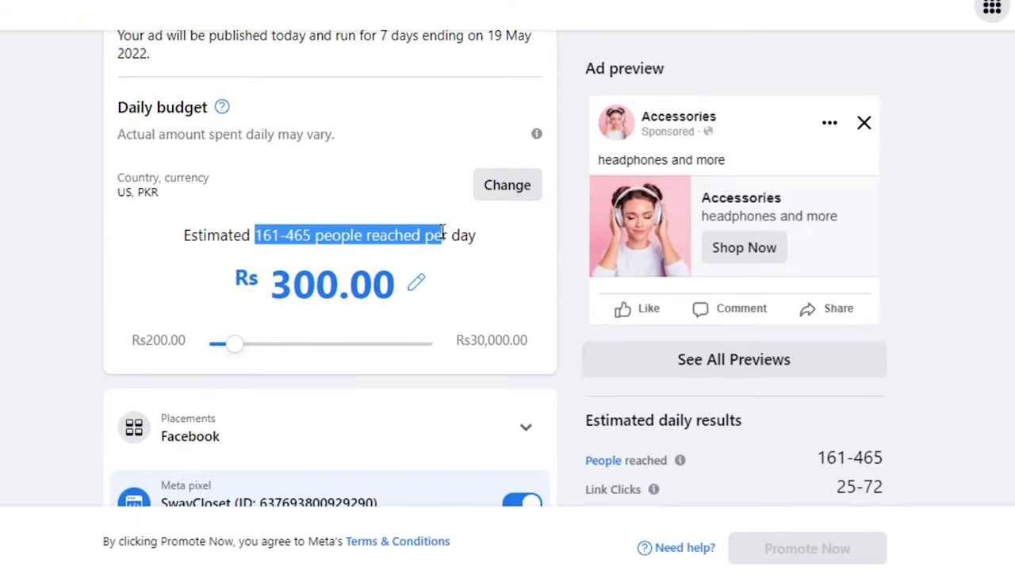
pyautogui.click(963, 169)
pyautogui.scroll(-12, 329, 269)
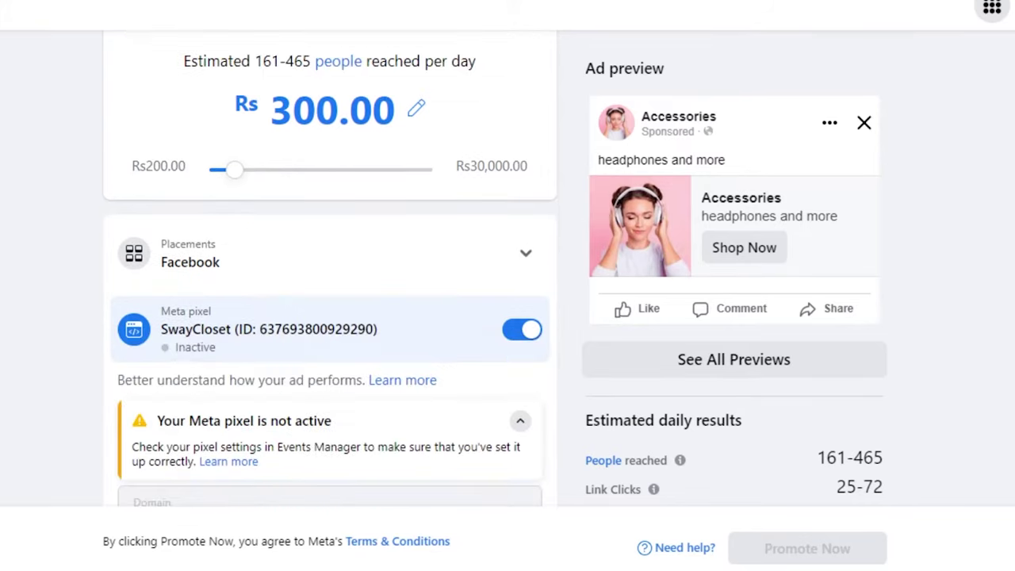
pyautogui.scroll(3, 329, 270)
pyautogui.scroll(5, 330, 269)
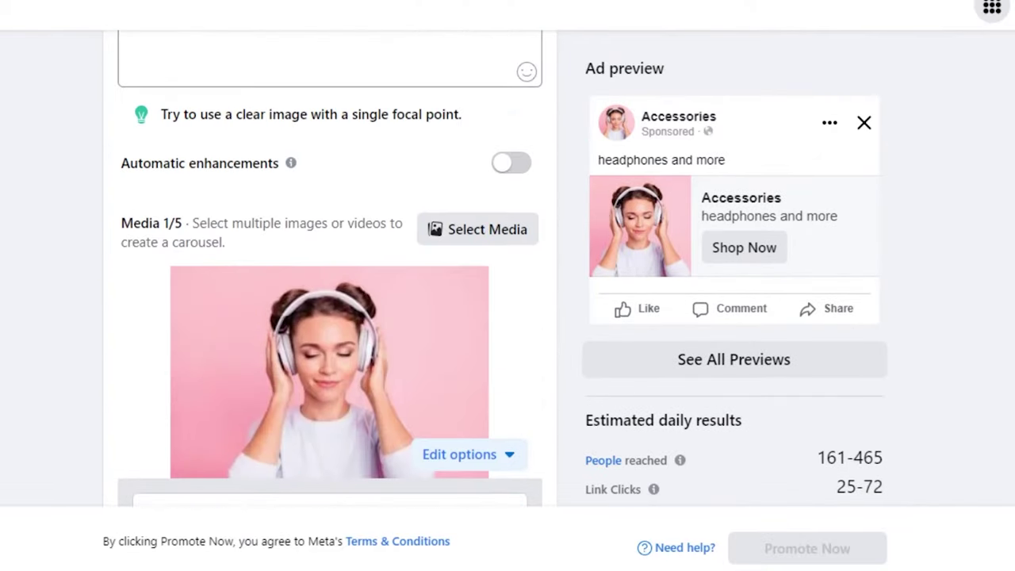
pyautogui.scroll(-4, 329, 269)
pyautogui.scroll(5, 329, 270)
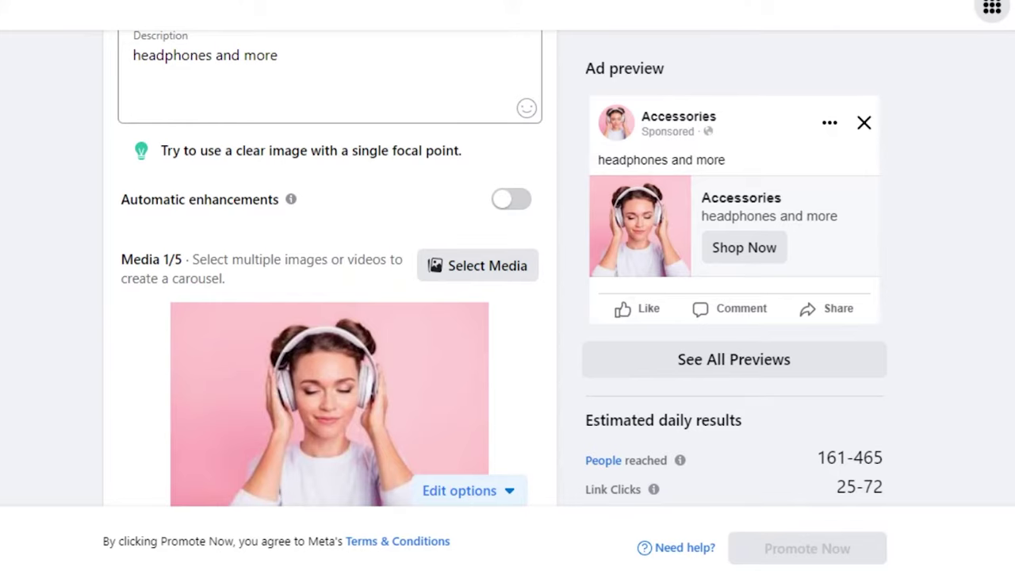
pyautogui.scroll(5, 330, 269)
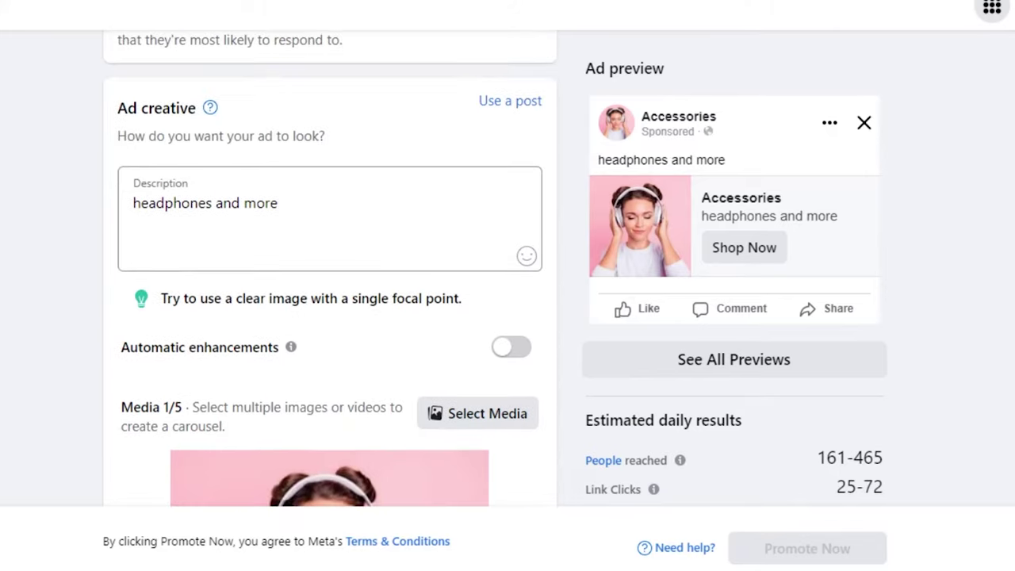
pyautogui.scroll(2, 330, 269)
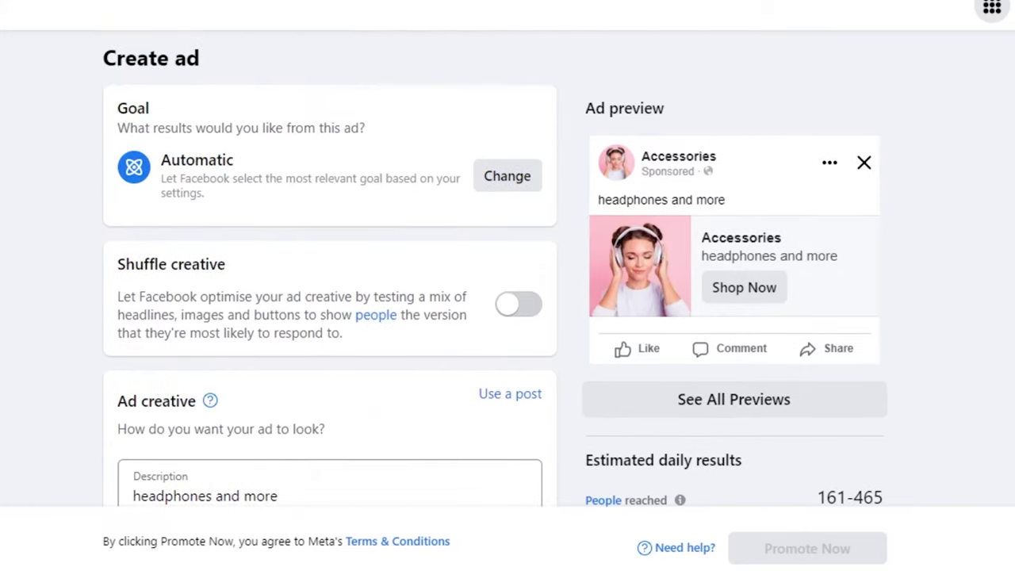
pyautogui.scroll(-15, 330, 269)
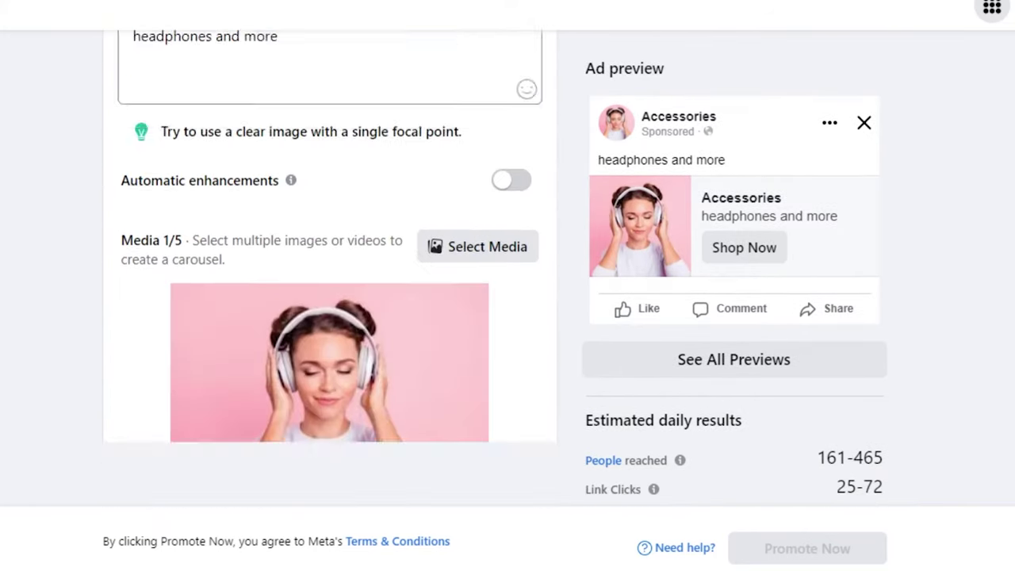
pyautogui.scroll(-6, 330, 269)
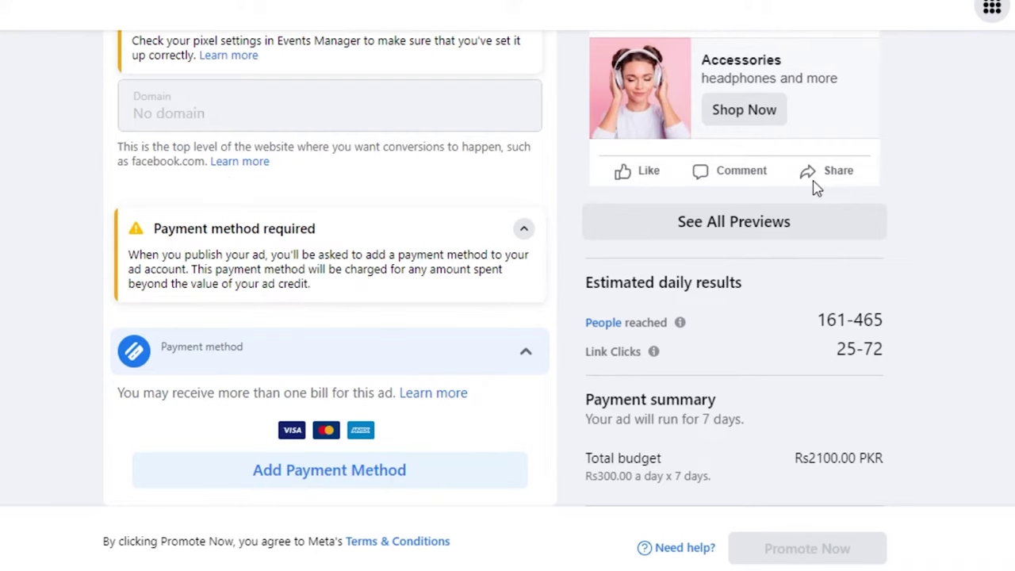
pyautogui.scroll(8, 330, 270)
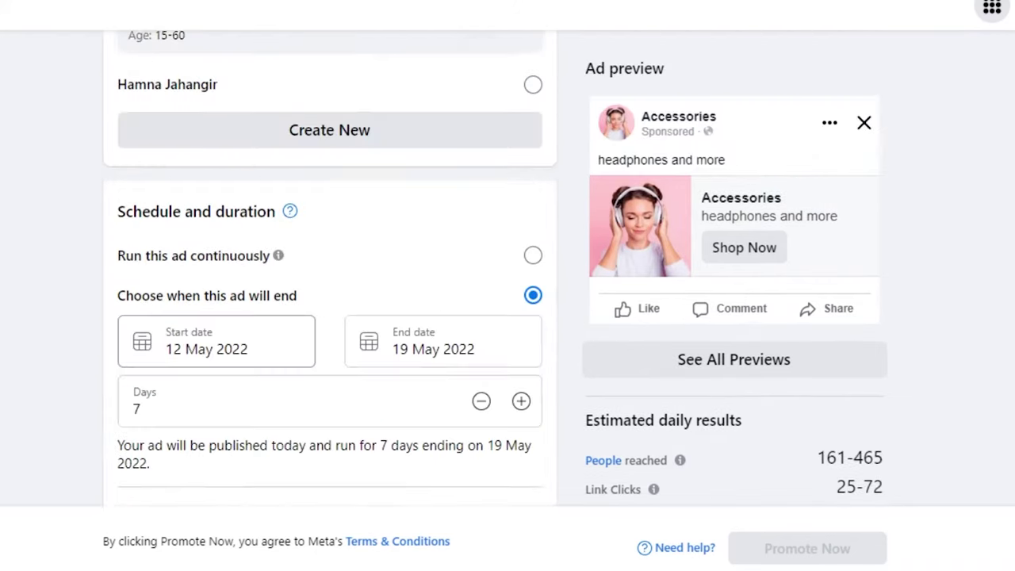
pyautogui.scroll(-3, 329, 269)
pyautogui.click(723, 362)
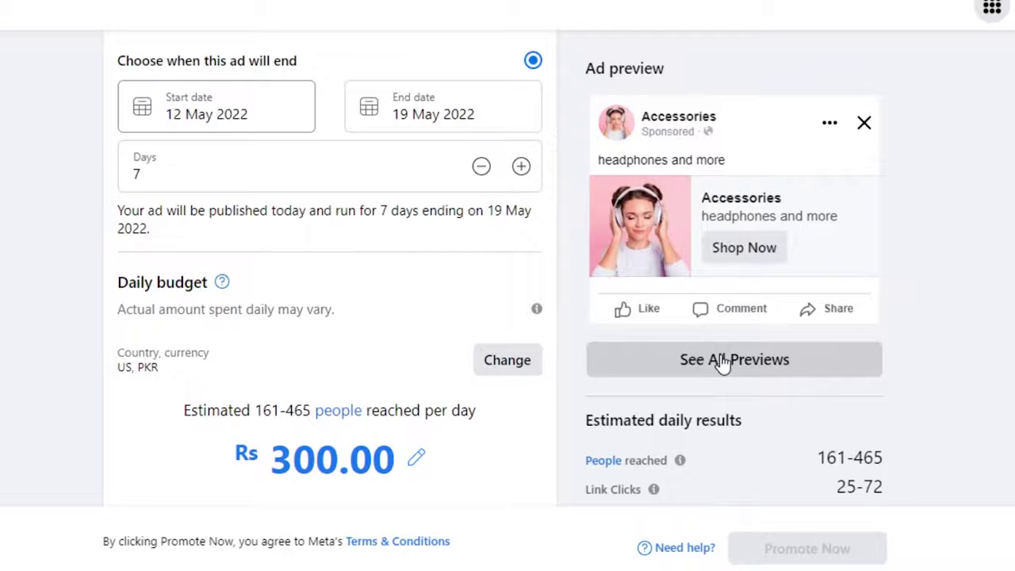
pyautogui.moveTo(765, 103)
pyautogui.mouseDown()
pyautogui.moveTo(767, 230)
pyautogui.moveTo(760, 99)
pyautogui.mouseUp()
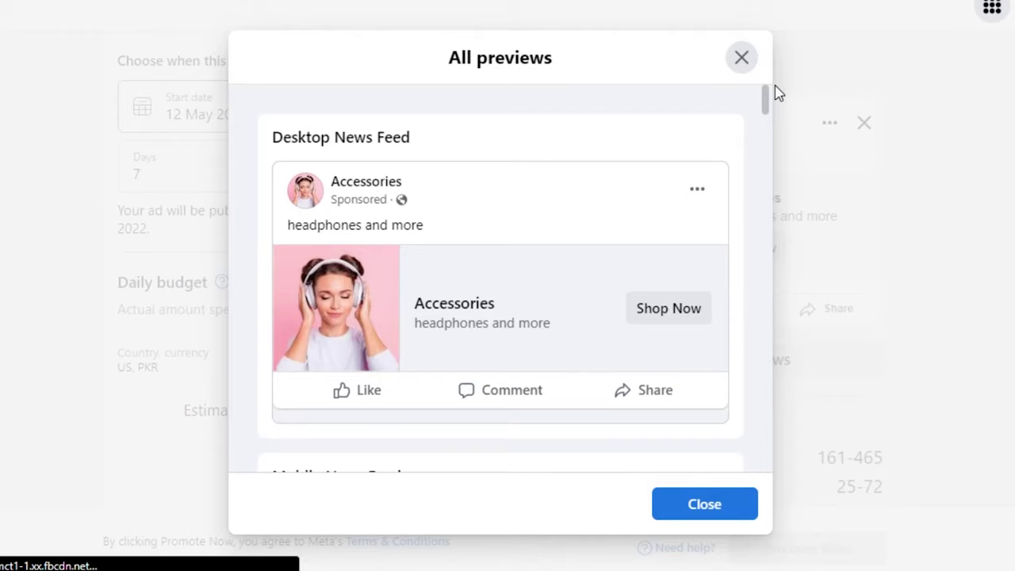
pyautogui.scroll(-3, 762, 107)
pyautogui.scroll(3, 759, 87)
pyautogui.click(742, 58)
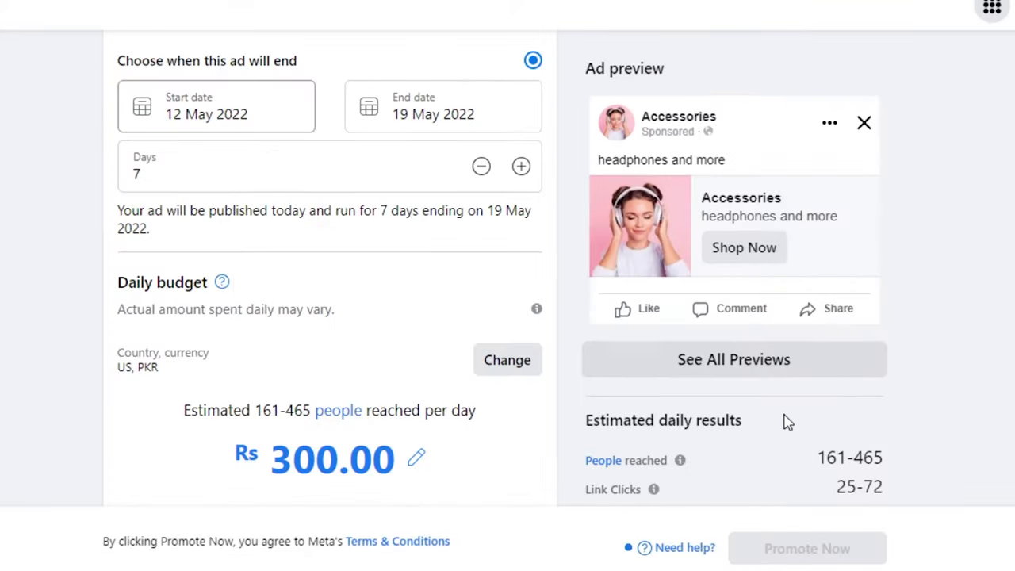
# - Close the Create ad form and confirm discarding the ad draft
pyautogui.scroll(10, 961, 489)
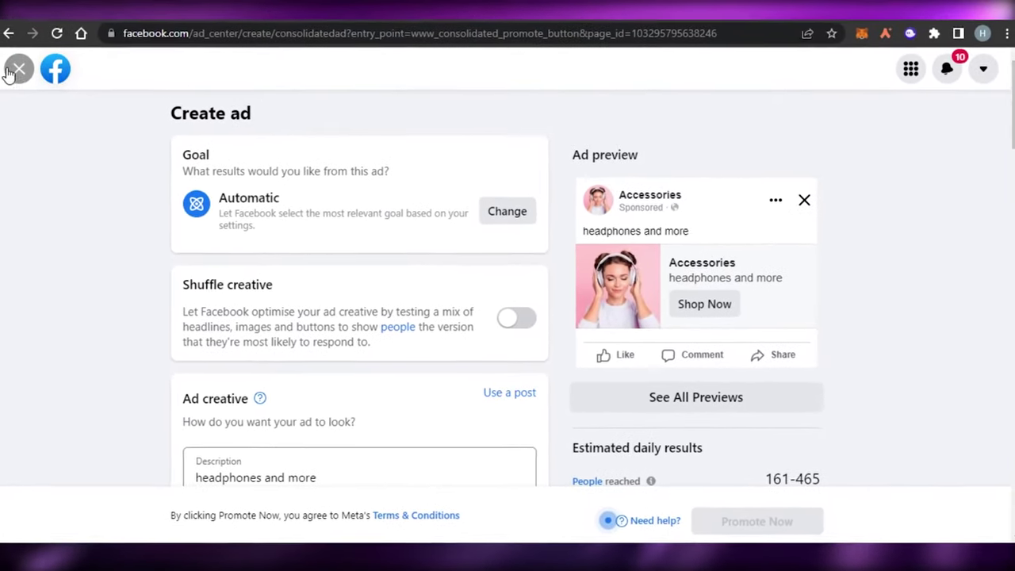
pyautogui.click(12, 71)
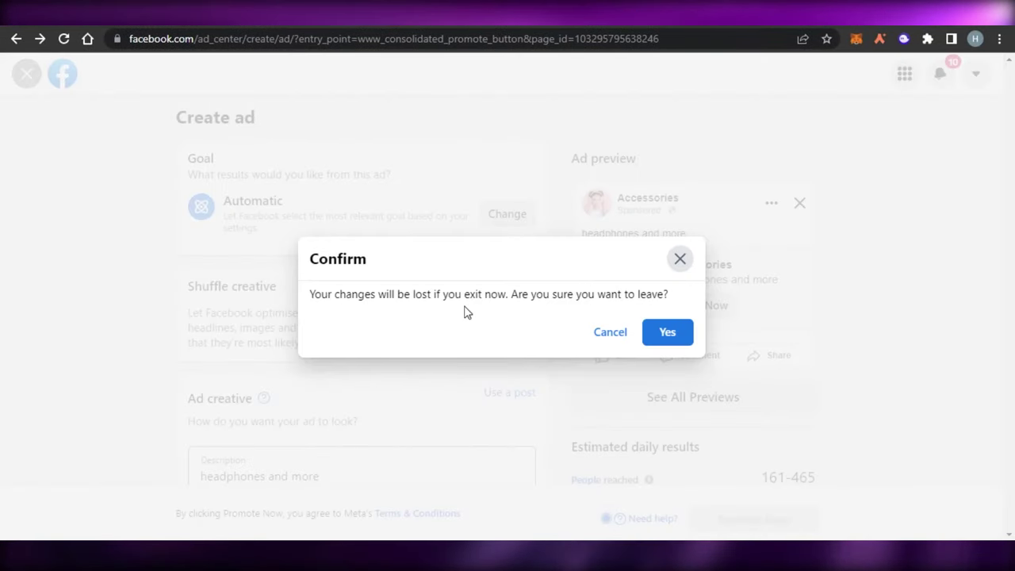
pyautogui.click(669, 334)
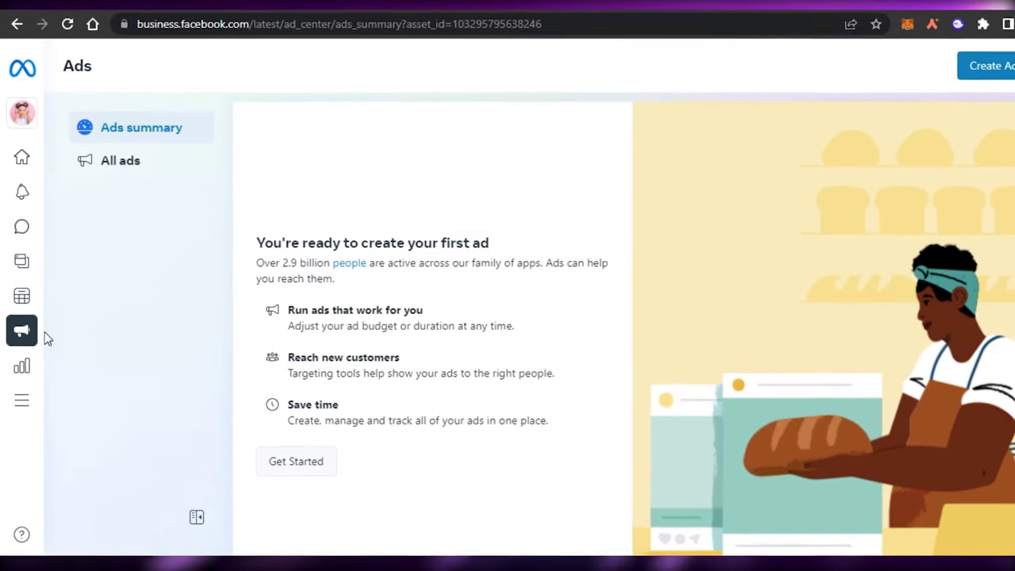
# - View the Accessories Insights overview with site notifications blocked, then open the account switcher
pyautogui.moveTo(21, 284)
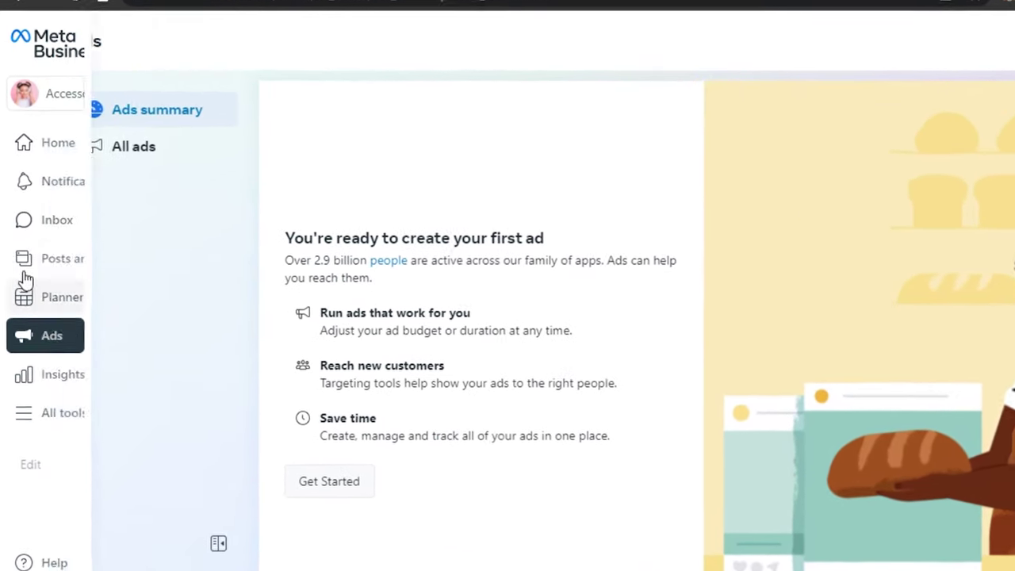
pyautogui.click(32, 393)
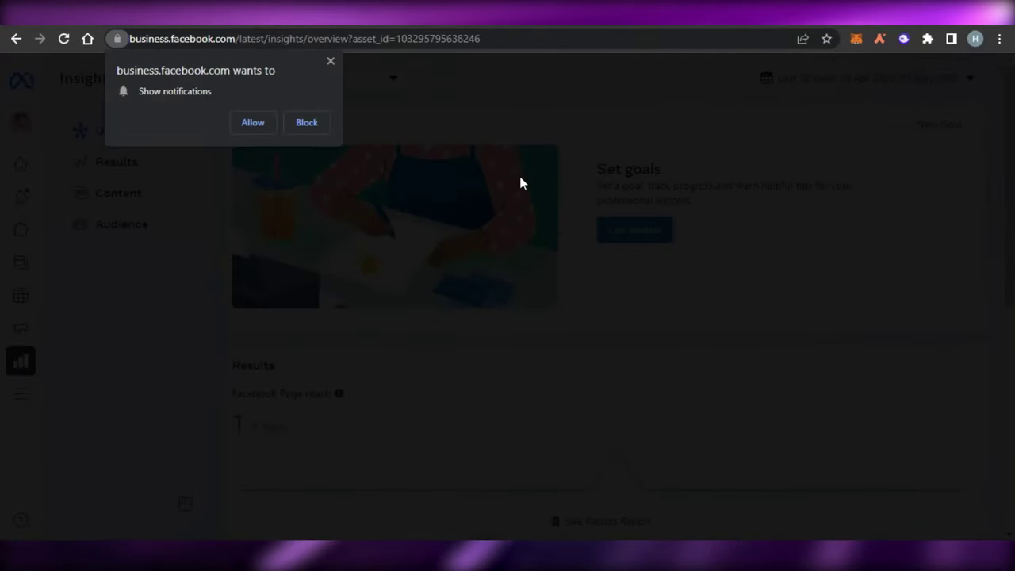
pyautogui.click(307, 124)
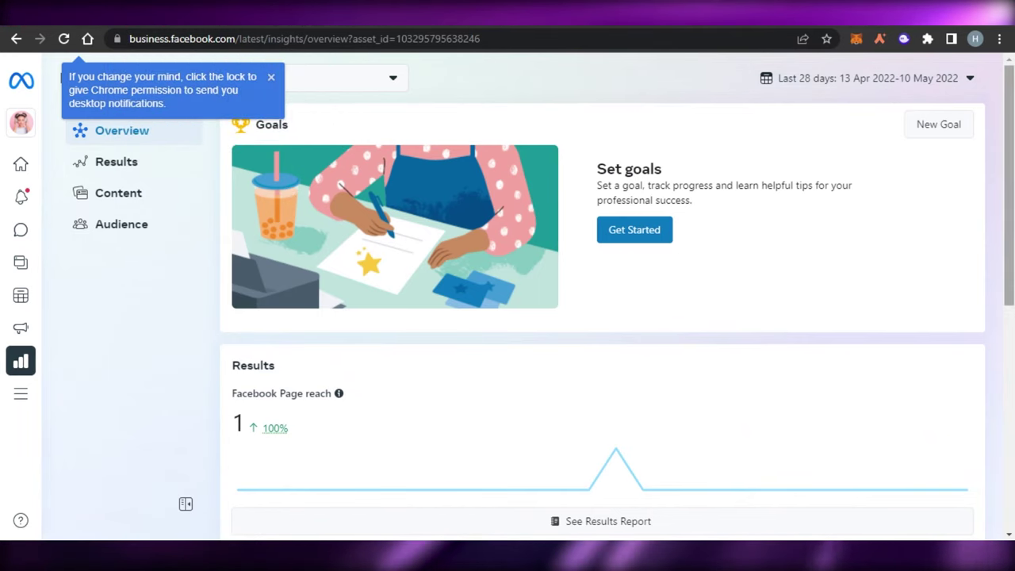
pyautogui.scroll(-5, 602, 317)
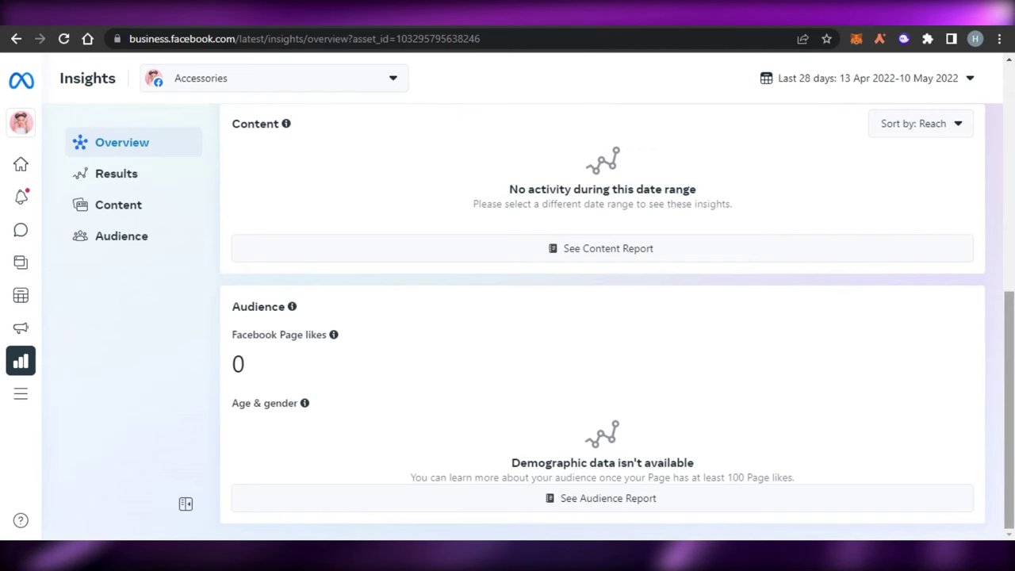
pyautogui.scroll(6, 1008, 201)
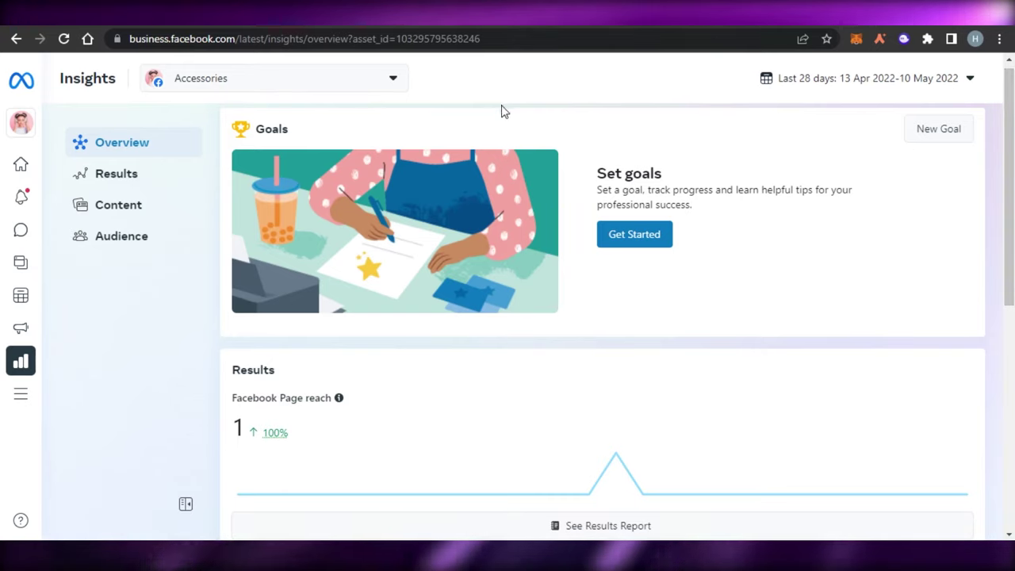
pyautogui.click(386, 93)
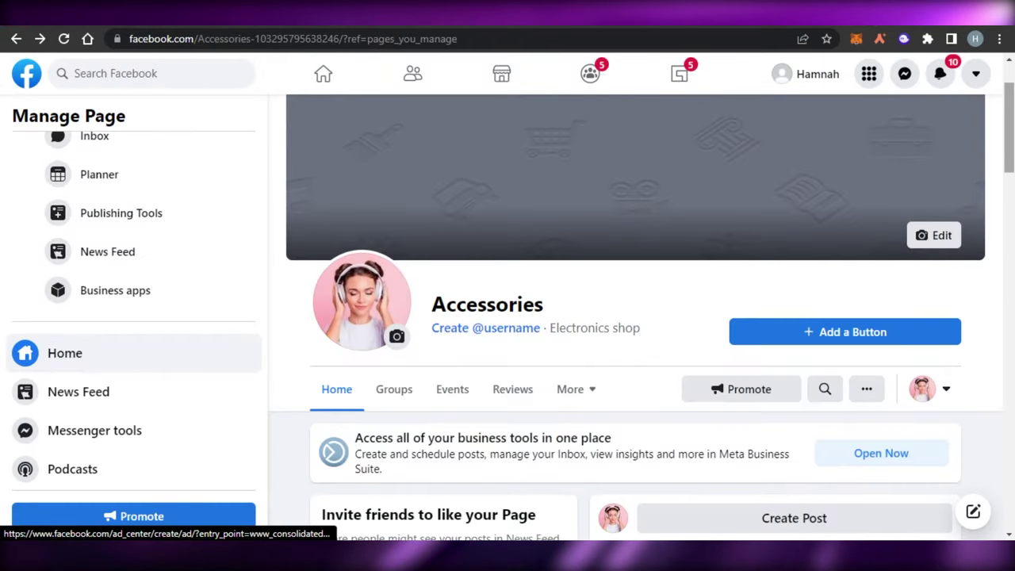
# - Scroll the Accessories page home past the Insights, About and Create ad cards and back up
pyautogui.scroll(-15, 634, 317)
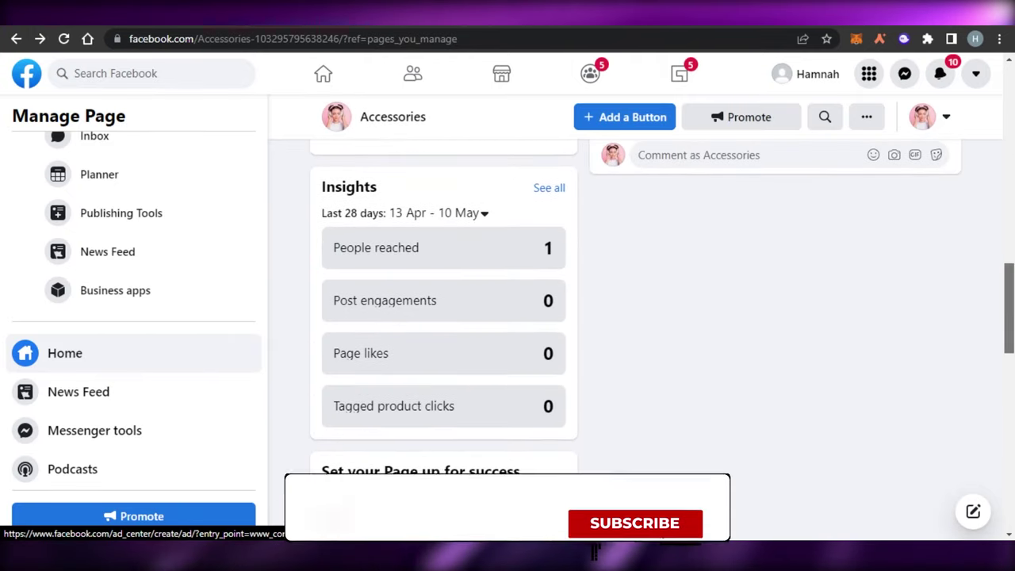
pyautogui.scroll(-9, 443, 318)
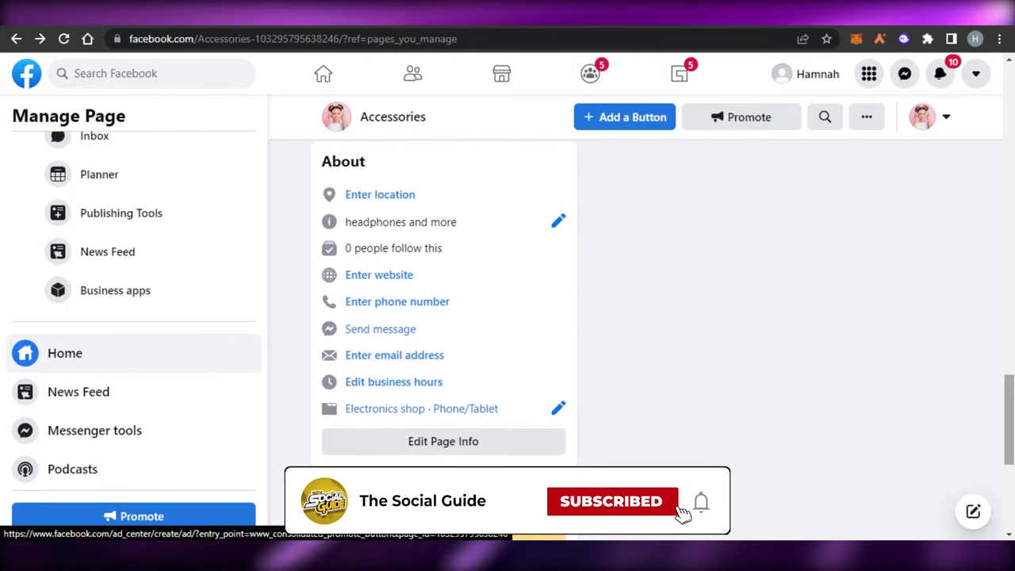
pyautogui.scroll(-12, 444, 317)
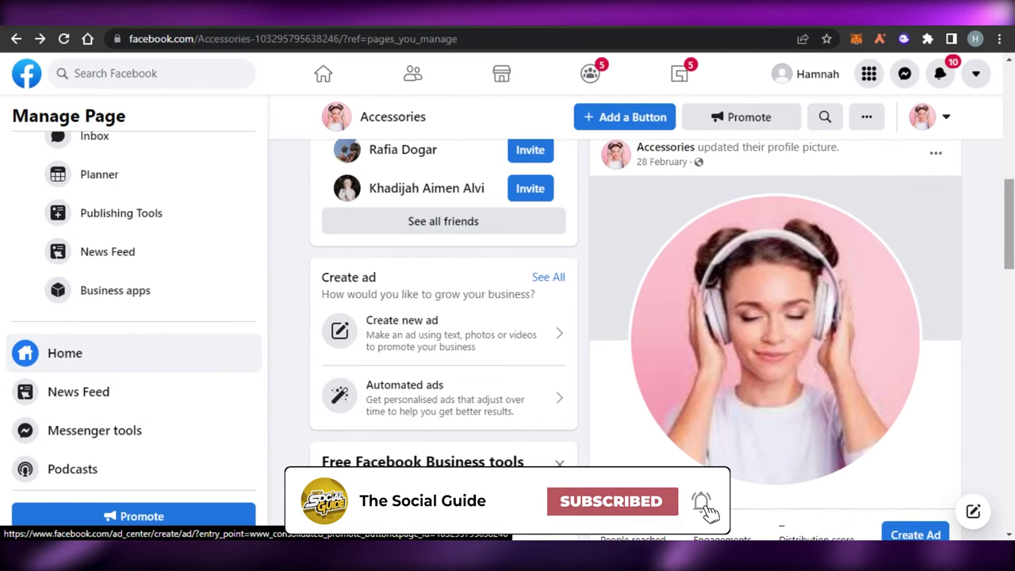
pyautogui.scroll(-6, 443, 317)
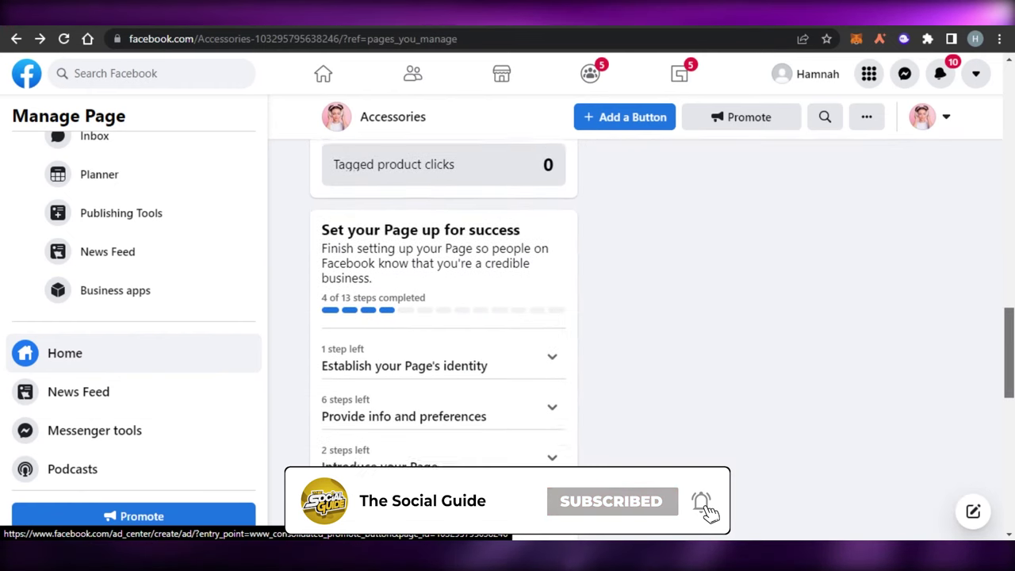
pyautogui.scroll(15, 598, 115)
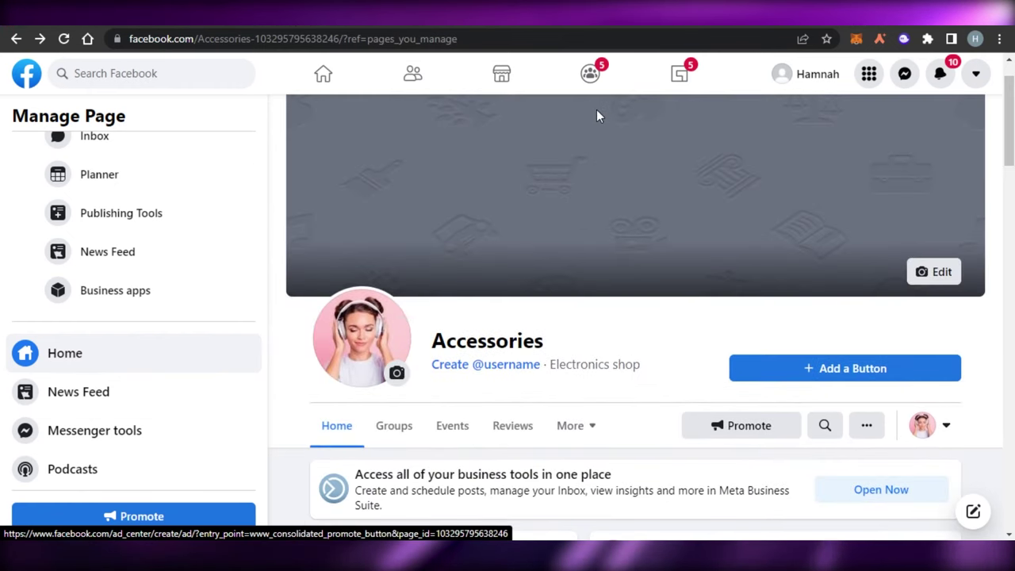